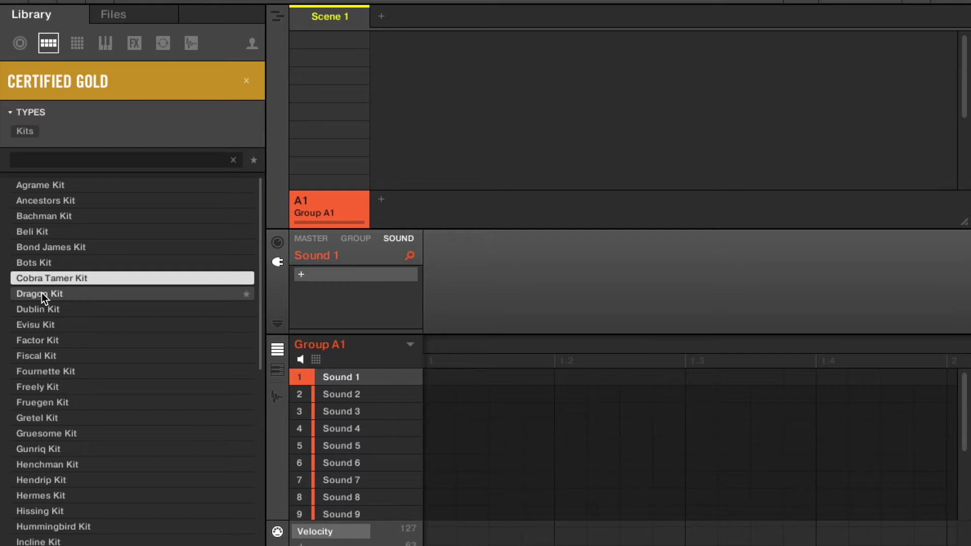
- Audition the Certified Gold kits Dragon, Dublin, Evisu, Factor, Fiscal, Fournette and Freely
{"action": "left_click", "coordinate": [50, 295]}
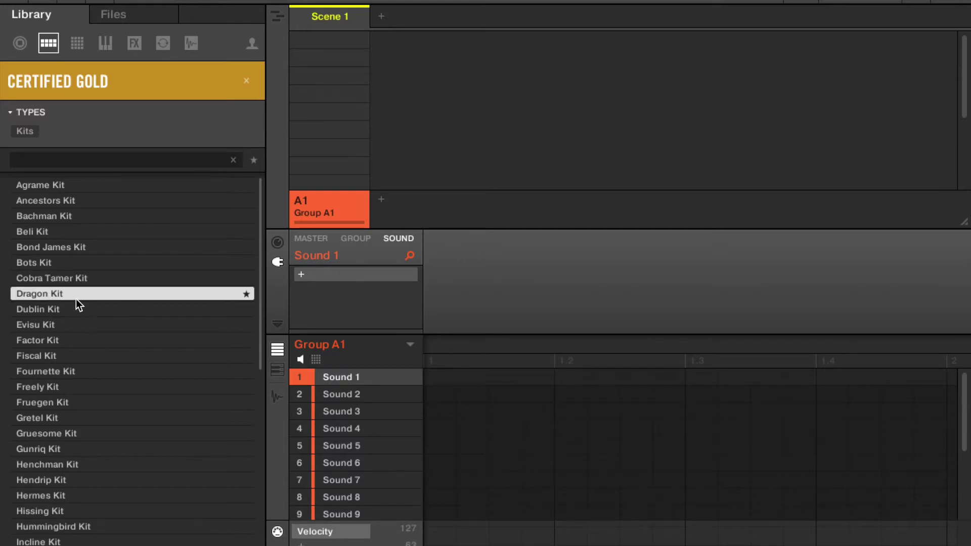
{"action": "left_click", "coordinate": [41, 314]}
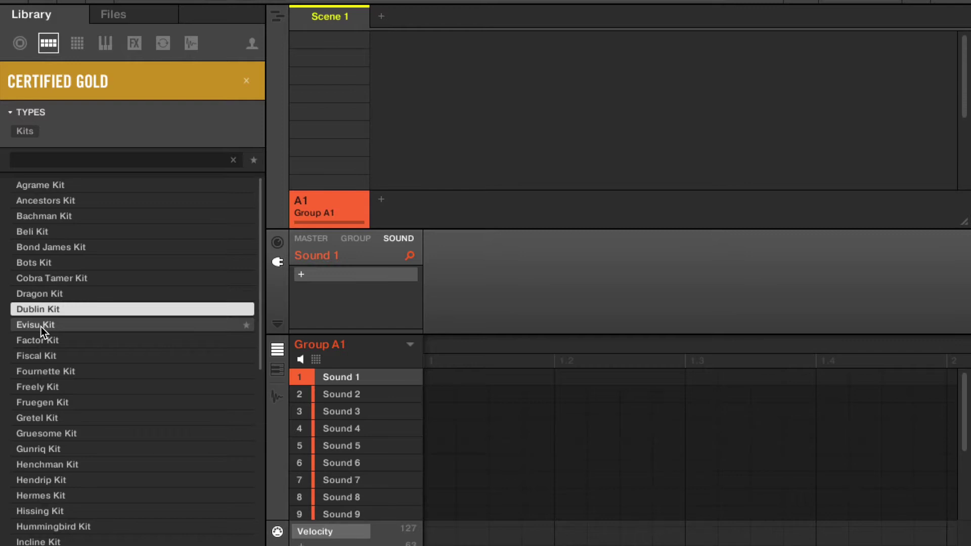
{"action": "left_click", "coordinate": [41, 327]}
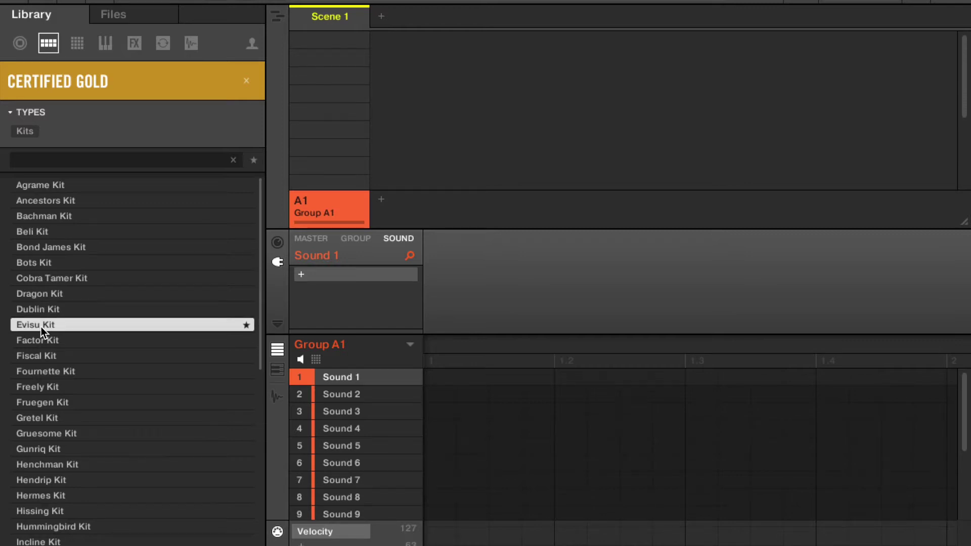
{"action": "scroll", "coordinate": [96, 452], "scroll_direction": "down", "scroll_amount": 1}
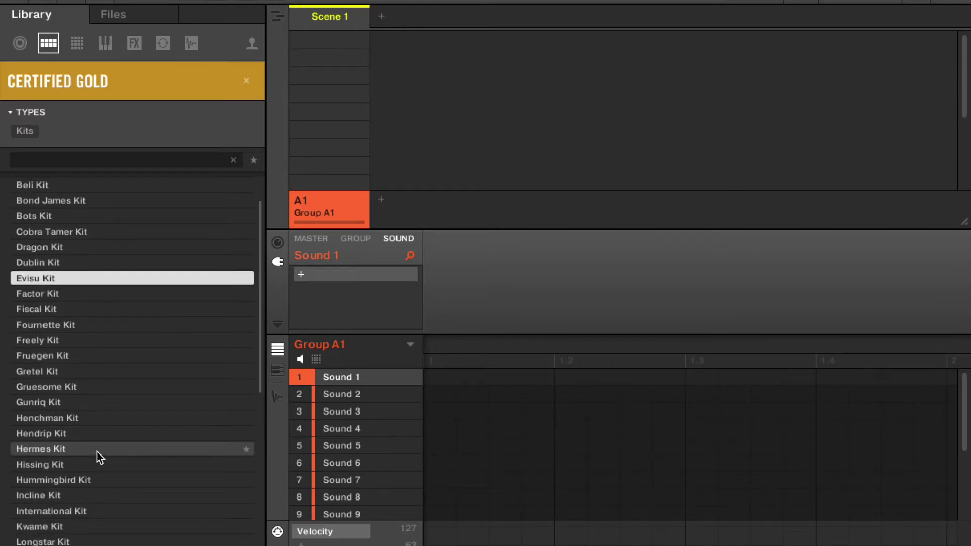
{"action": "left_click", "coordinate": [41, 295]}
{"action": "left_click", "coordinate": [43, 313]}
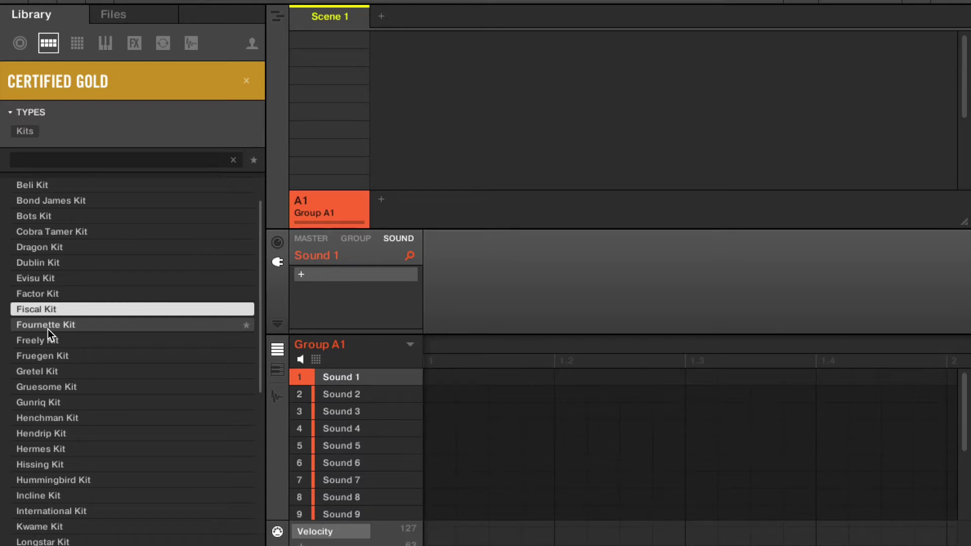
{"action": "left_click", "coordinate": [48, 327]}
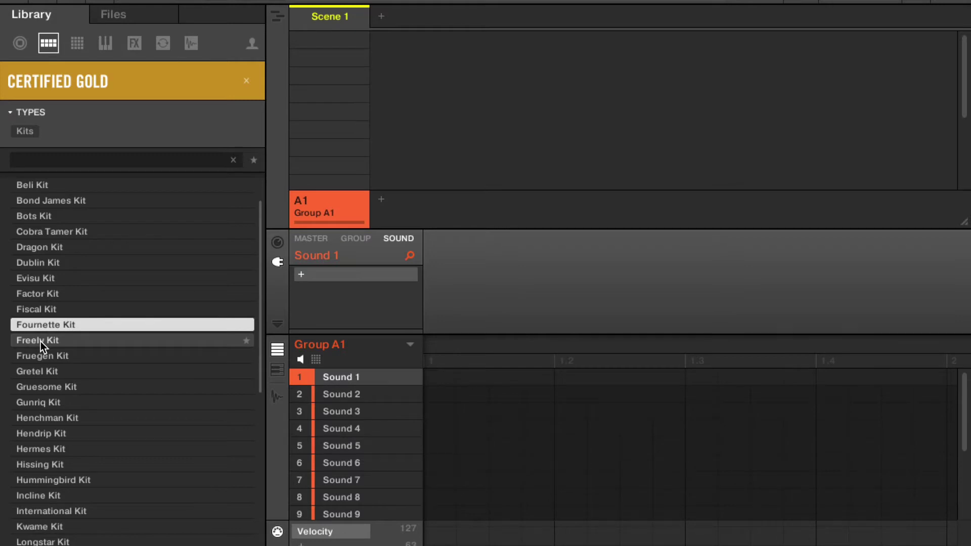
{"action": "left_click", "coordinate": [41, 342]}
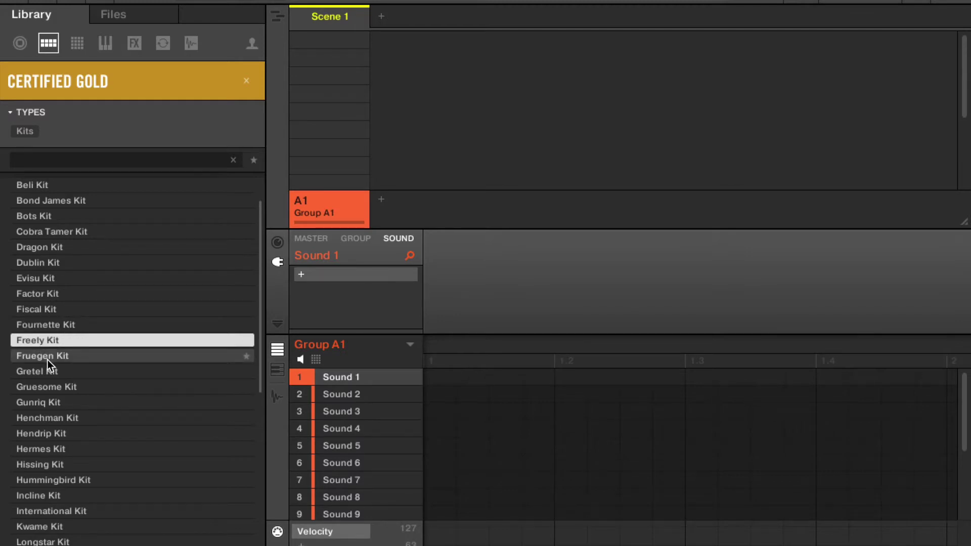
- Preview further Certified Gold kits, including Fruegen, Gretel, Hermes and Hissing
{"action": "scroll", "coordinate": [47, 359], "scroll_direction": "down", "scroll_amount": 1}
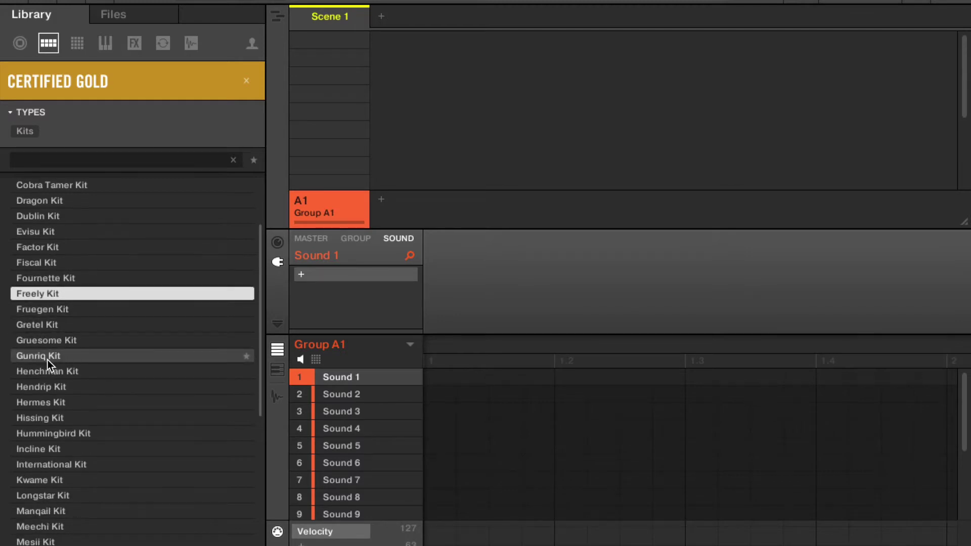
{"action": "left_click", "coordinate": [47, 311]}
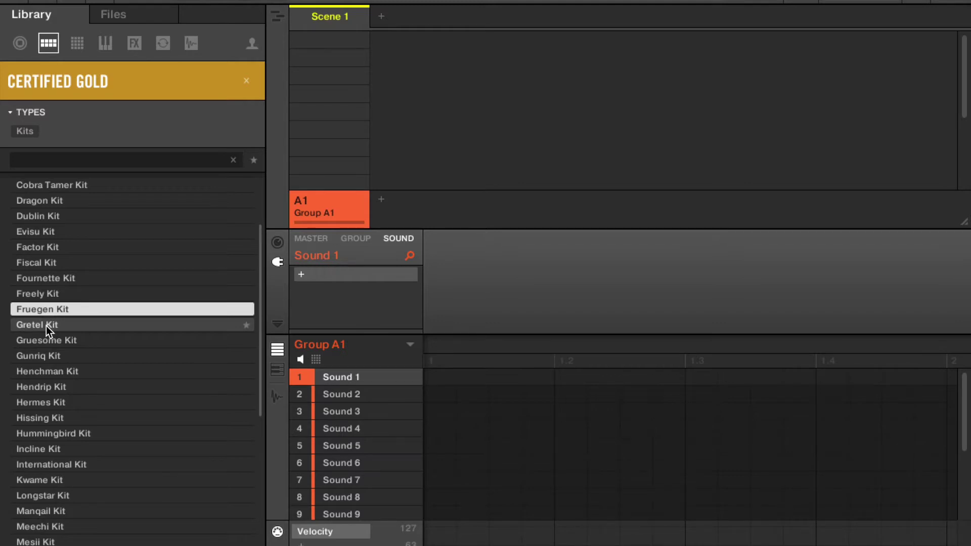
{"action": "left_click", "coordinate": [46, 326]}
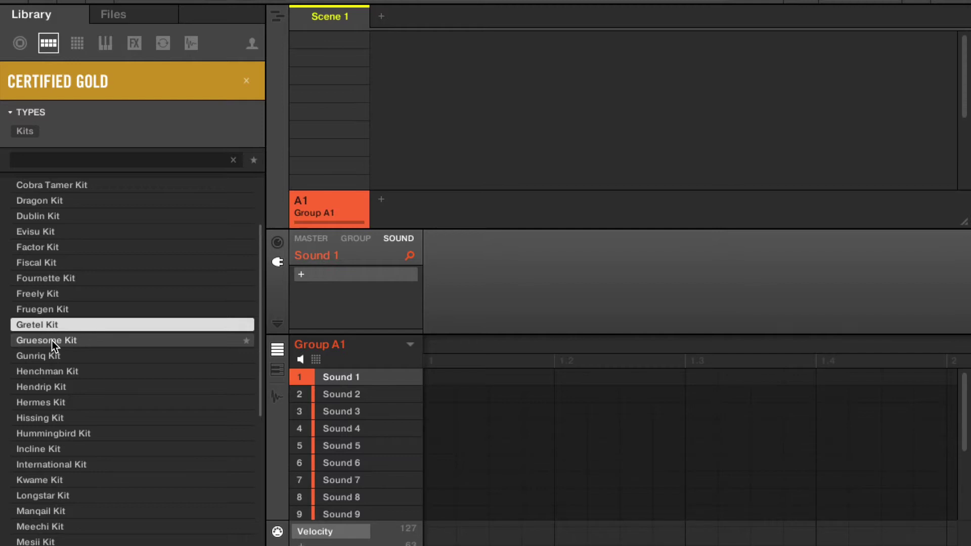
{"action": "scroll", "coordinate": [49, 349], "scroll_direction": "down", "scroll_amount": 1}
{"action": "left_click", "coordinate": [45, 359]}
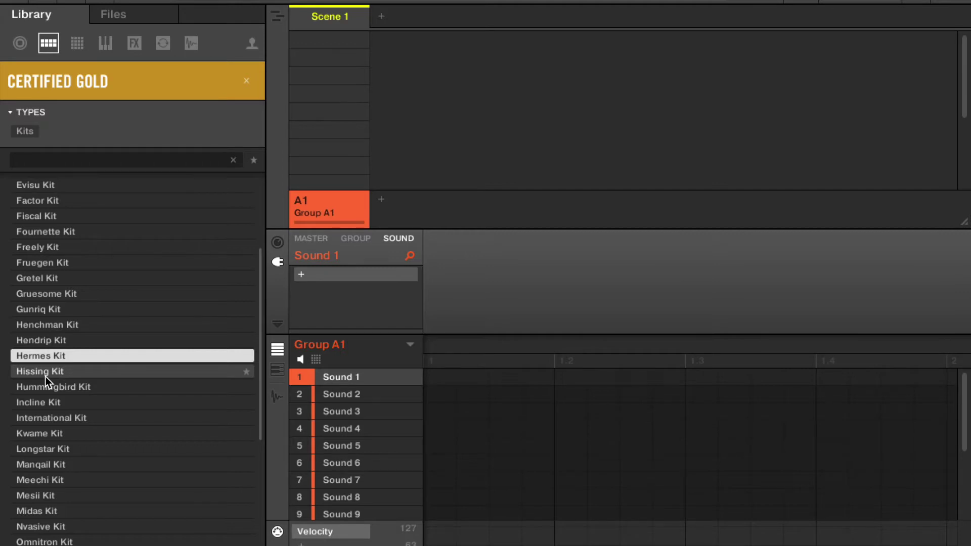
{"action": "left_click", "coordinate": [46, 377]}
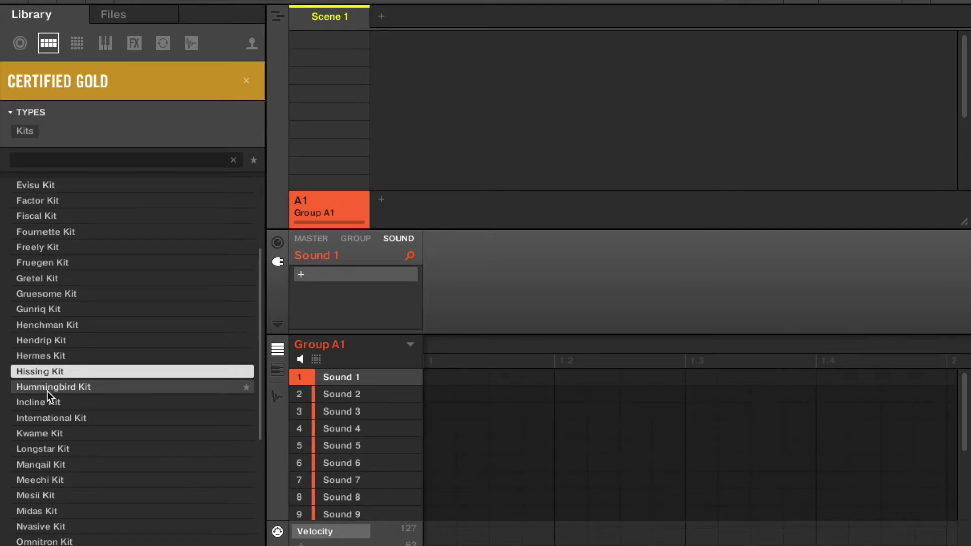
- Audition the remaining kits after Hissing Kit, including Omnitron, Red Beaver, Rivals, Samurai and Sculptures
{"action": "key", "text": "Down"}
{"action": "key", "text": "Down"}
{"action": "key", "text": "Down"}
{"action": "key", "text": "Down"}
{"action": "key", "text": "Down"}
{"action": "key", "text": "Down"}
{"action": "key", "text": "Down"}
{"action": "key", "text": "Down"}
{"action": "key", "text": "Down"}
{"action": "key", "text": "Down"}
{"action": "key", "text": "Down"}
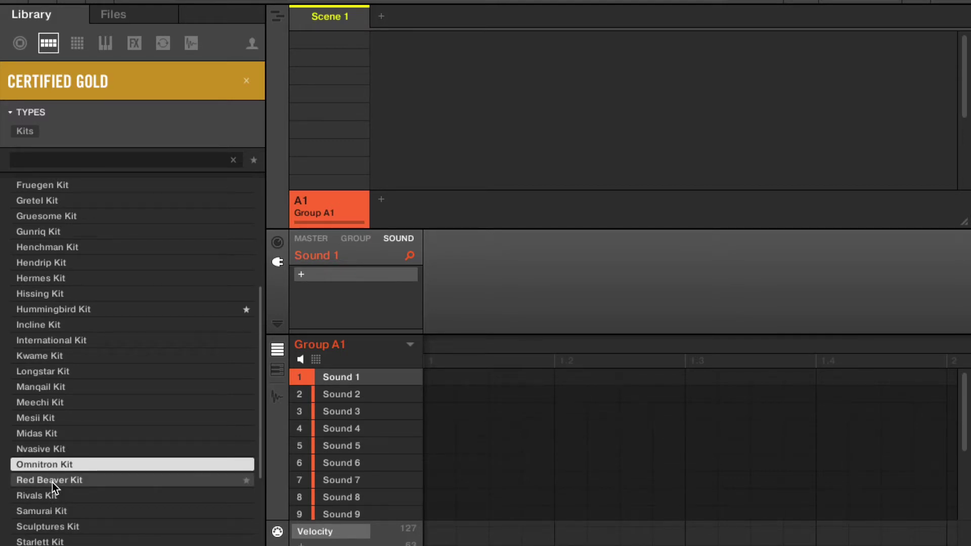
{"action": "key", "text": "Down"}
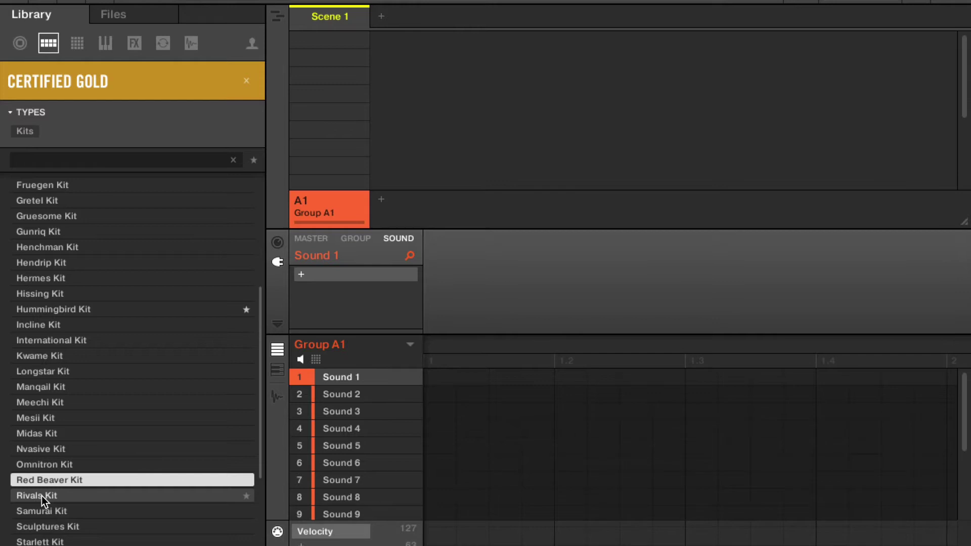
{"action": "left_click", "coordinate": [42, 496]}
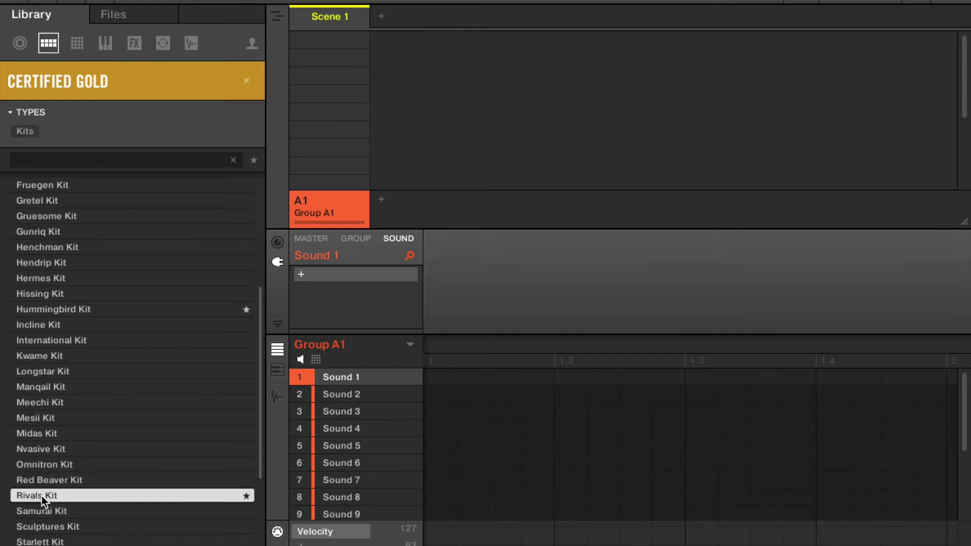
{"action": "scroll", "coordinate": [46, 512], "scroll_direction": "down", "scroll_amount": 4}
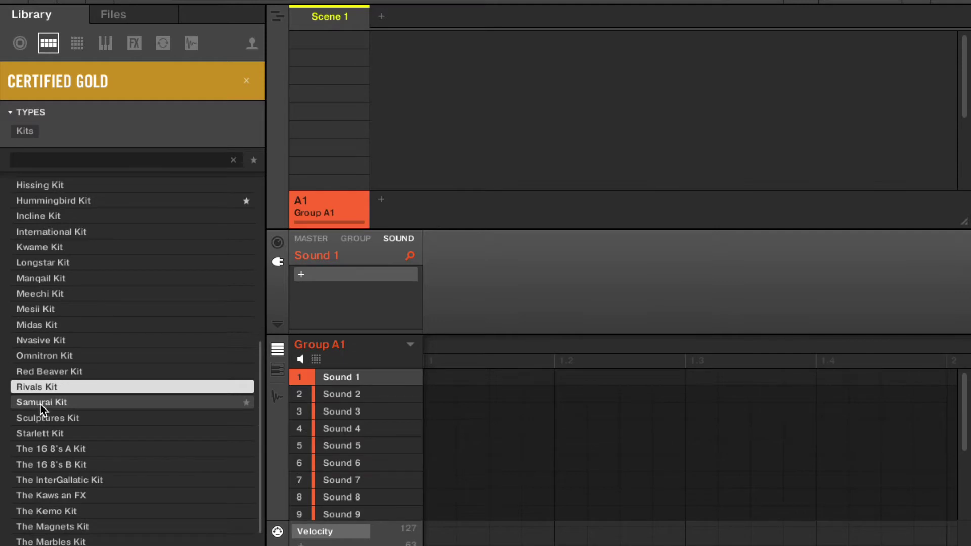
{"action": "left_click", "coordinate": [41, 405]}
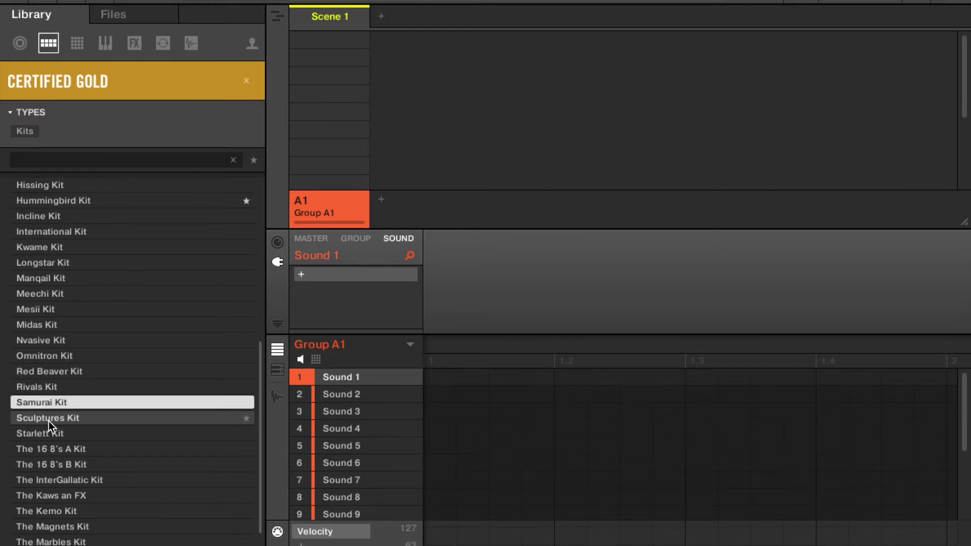
{"action": "left_click", "coordinate": [48, 421]}
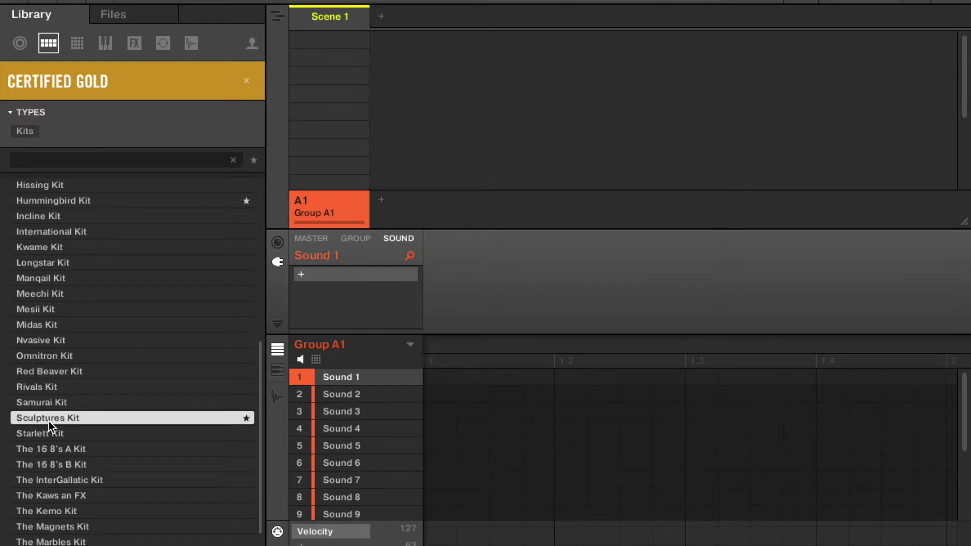
{"action": "scroll", "coordinate": [49, 421], "scroll_direction": "down", "scroll_amount": 2}
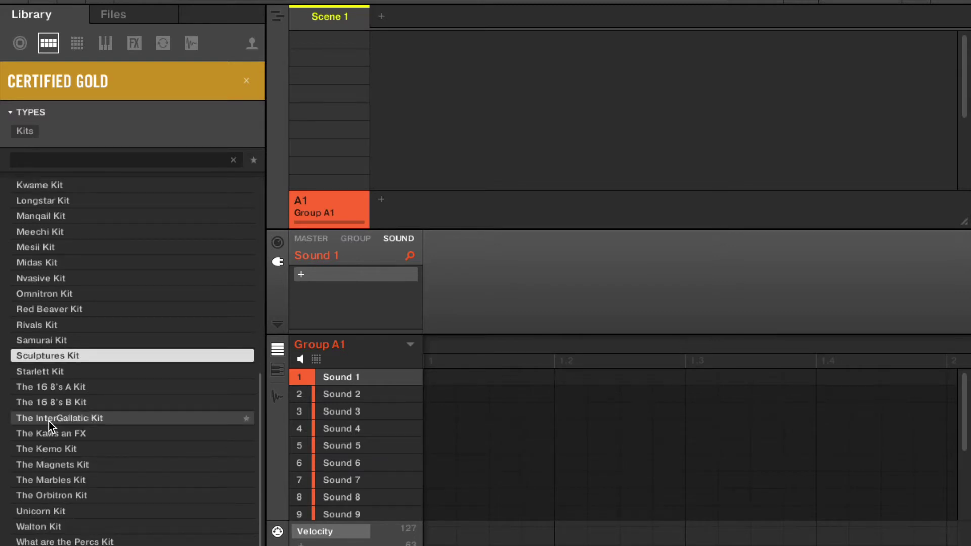
{"action": "scroll", "coordinate": [49, 421], "scroll_direction": "up", "scroll_amount": 1}
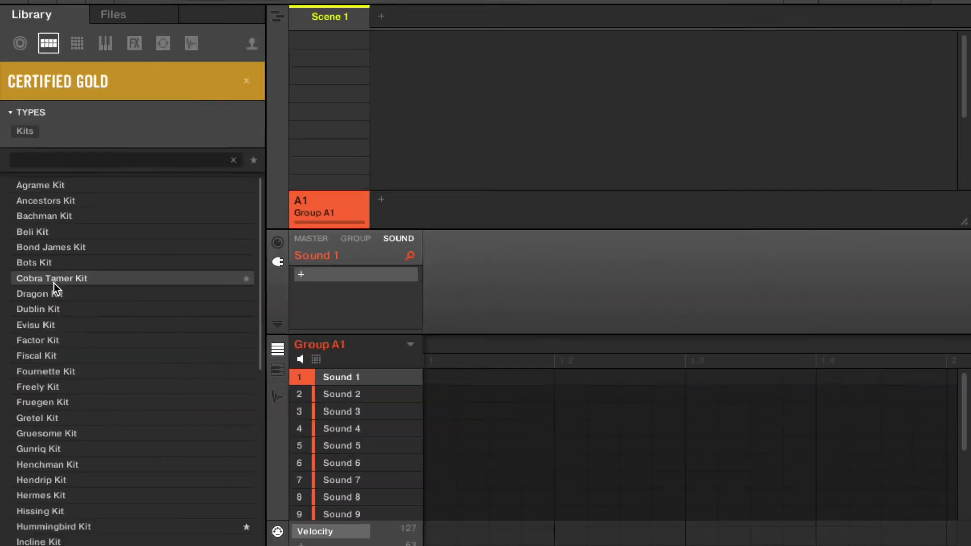
- Load the Cobra Tamer Kit into Group A1 and show the Pitch / Envelope settings of its selected flute sound
{"action": "left_click", "coordinate": [51, 279]}
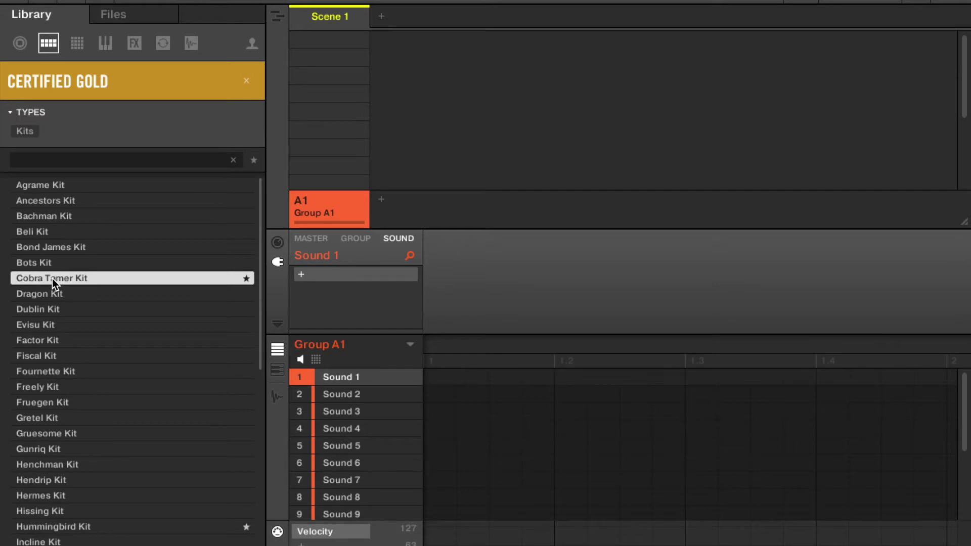
{"action": "double_click", "coordinate": [53, 279]}
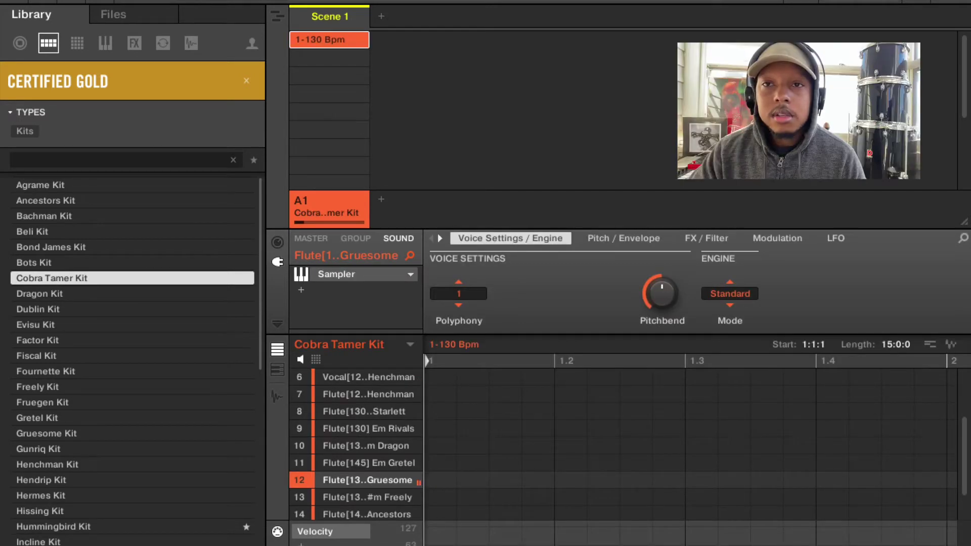
{"action": "left_click", "coordinate": [623, 238]}
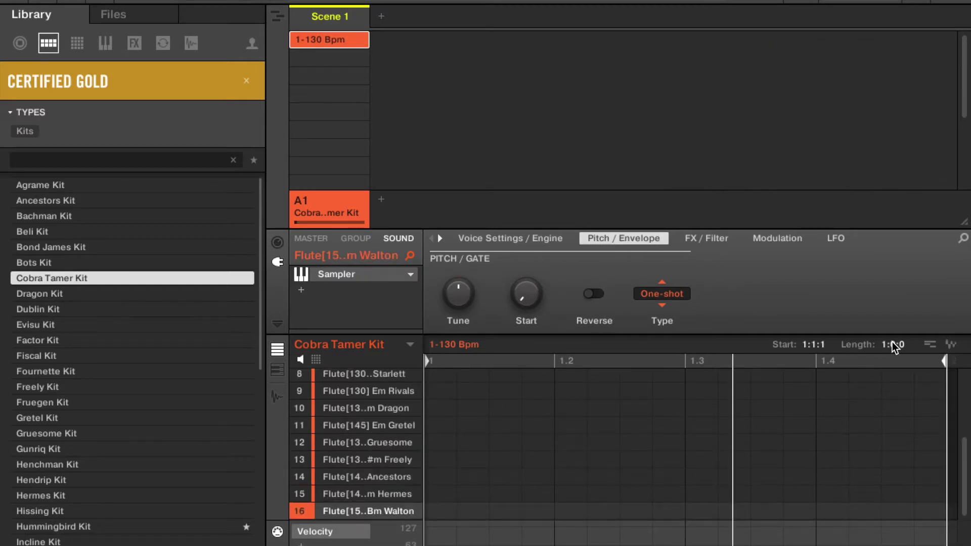
{"action": "key", "text": "space"}
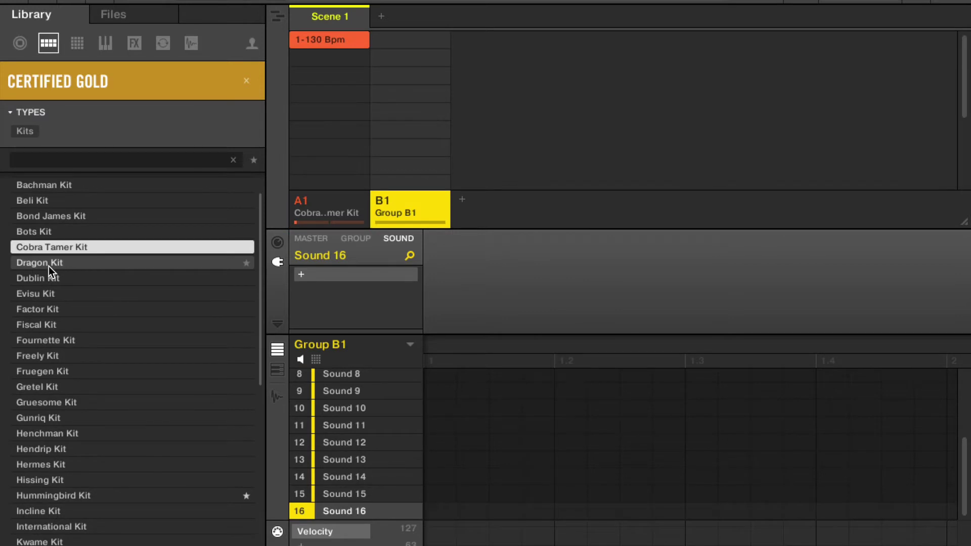
- Preview the kits from Dragon Kit to Freely Kit and load the Freely Kit into Group B1
{"action": "left_click", "coordinate": [49, 264]}
{"action": "left_click", "coordinate": [46, 277]}
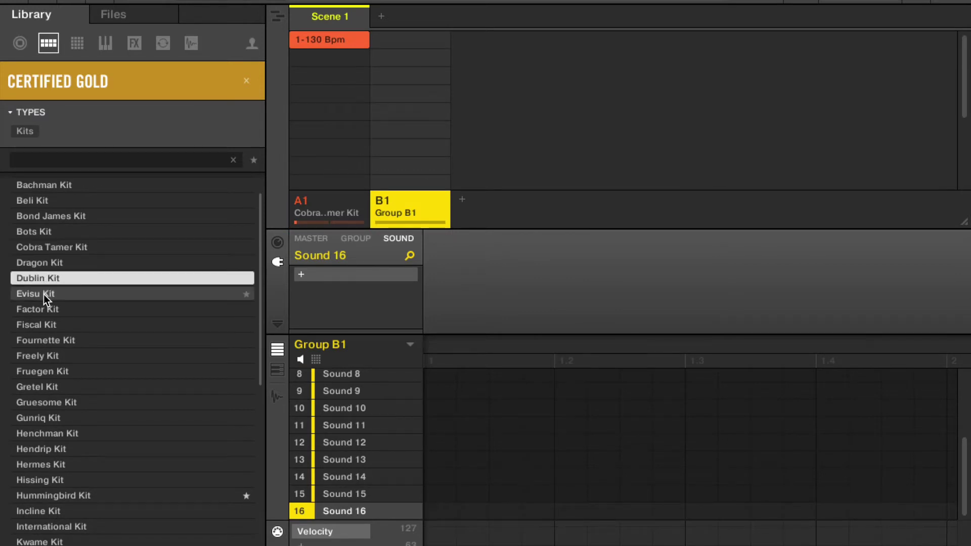
{"action": "left_click", "coordinate": [44, 295]}
{"action": "left_click", "coordinate": [44, 308]}
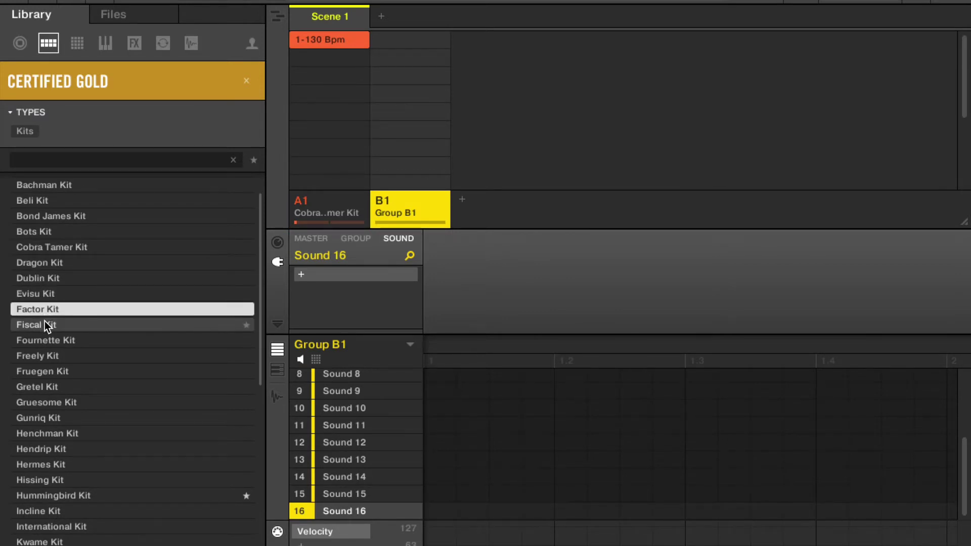
{"action": "left_click", "coordinate": [42, 323]}
{"action": "left_click", "coordinate": [38, 311]}
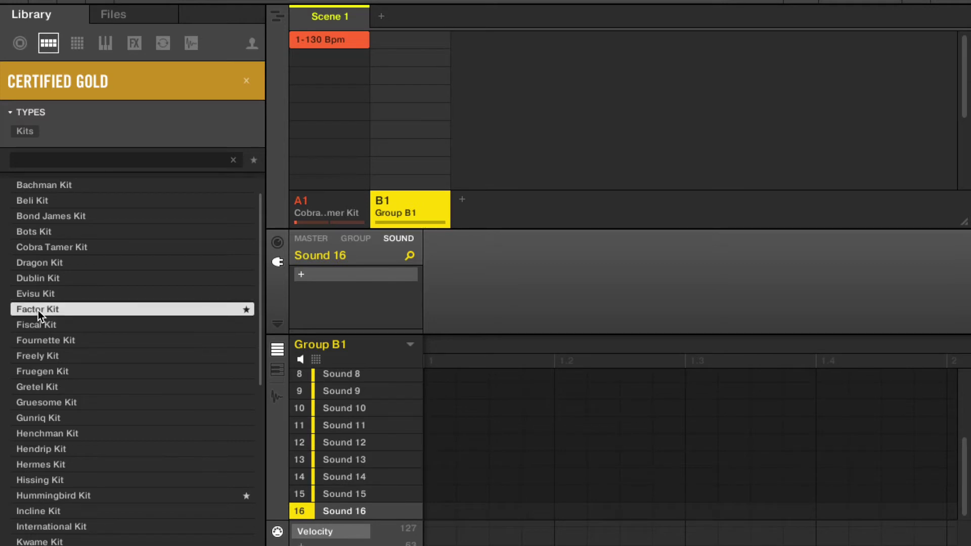
{"action": "left_click", "coordinate": [40, 340]}
{"action": "left_click", "coordinate": [43, 355]}
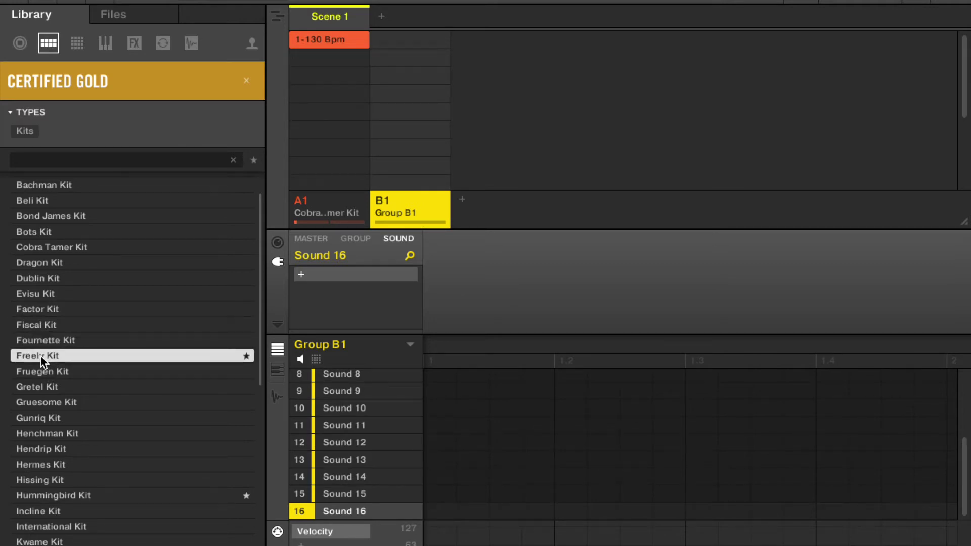
{"action": "double_click", "coordinate": [41, 357]}
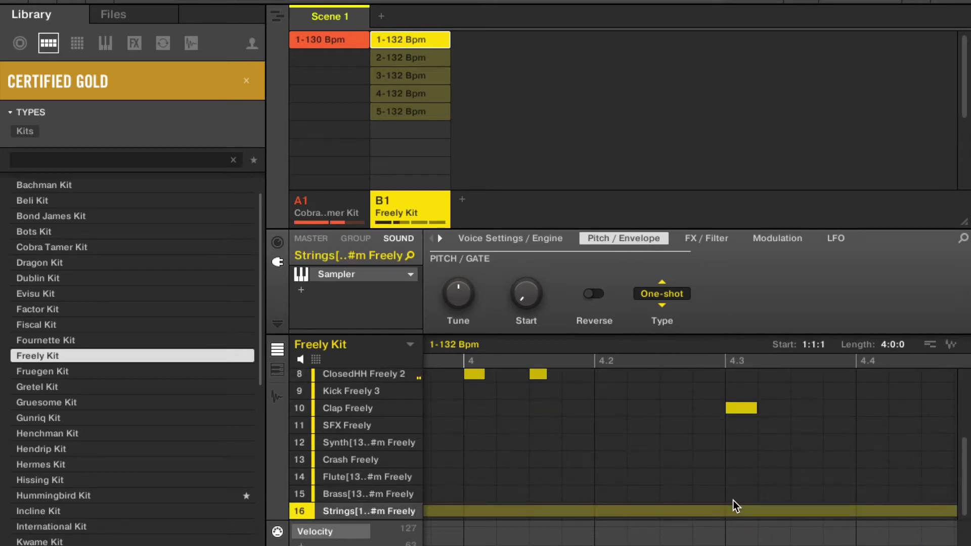
{"action": "mouse_move", "coordinate": [393, 376]}
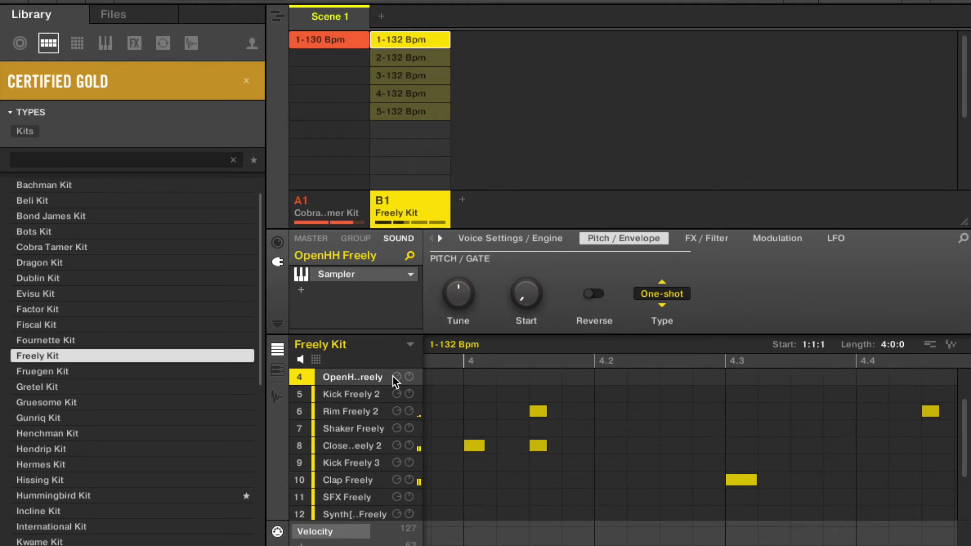
{"action": "key", "text": "h"}
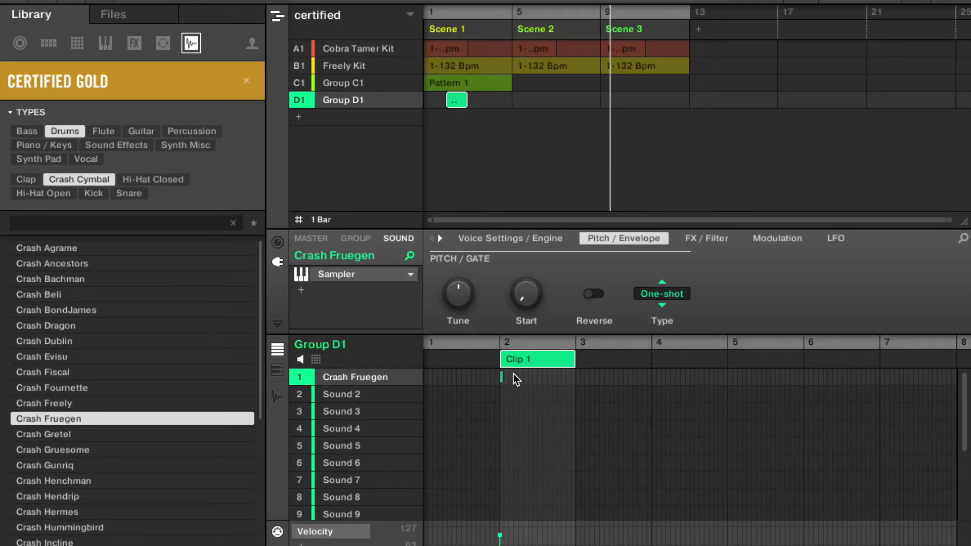
- Move Group D1's crash clip to the start of Scene 2 at bar 5, duplicate it and place the copy at bar 1
{"action": "left_click_drag", "start_coordinate": [458, 104], "coordinate": [530, 102]}
{"action": "right_click", "coordinate": [529, 102]}
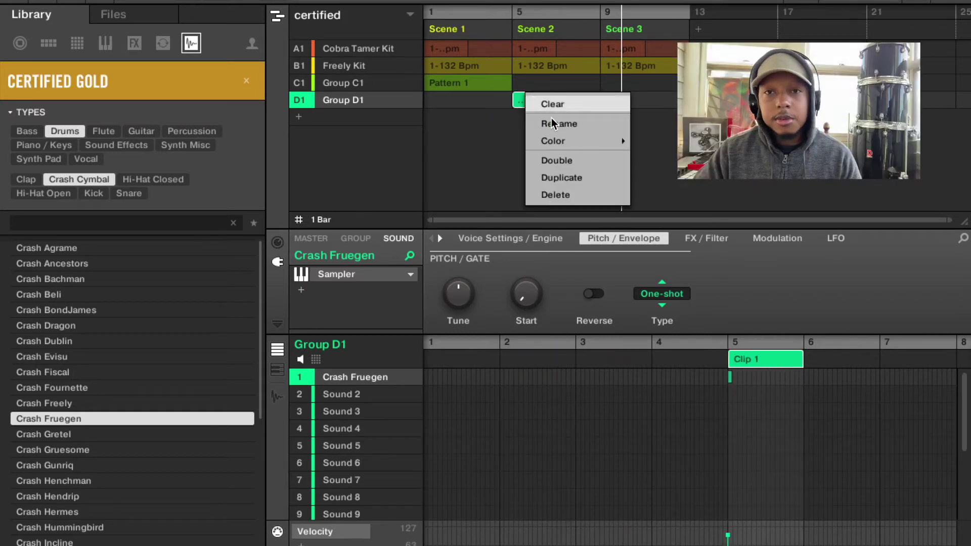
{"action": "left_click", "coordinate": [558, 178]}
{"action": "left_click_drag", "start_coordinate": [542, 104], "coordinate": [445, 110]}
- Duplicate the crash clip at bar 9 in Group D1 and place the copy at the start of Scene 3, bar 13
{"action": "right_click", "coordinate": [610, 103]}
{"action": "left_click", "coordinate": [636, 180]}
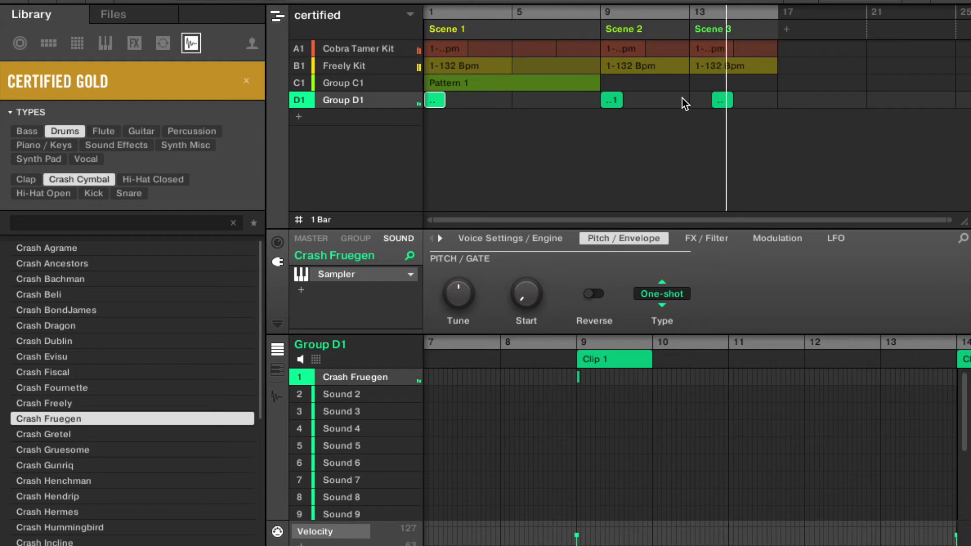
{"action": "left_click_drag", "start_coordinate": [723, 100], "coordinate": [700, 103]}
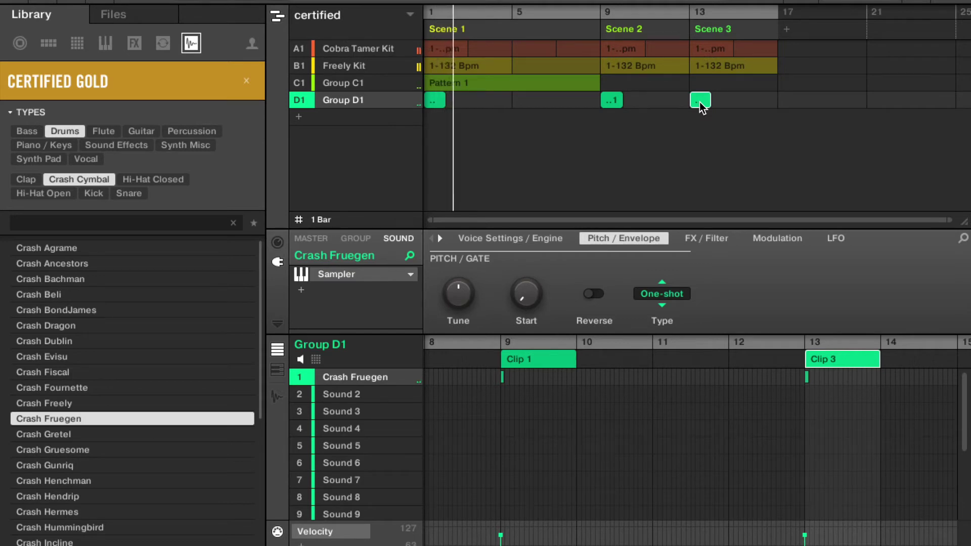
- Duplicate the crash clip at bar 13 in Group D1 and place the copy at bar 5
{"action": "right_click", "coordinate": [701, 103]}
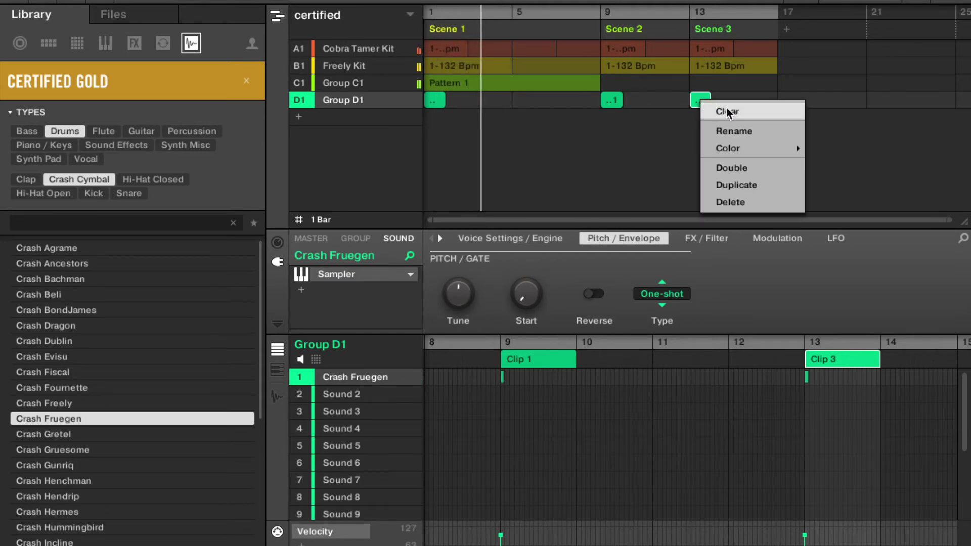
{"action": "left_click", "coordinate": [738, 184]}
{"action": "left_click_drag", "start_coordinate": [721, 100], "coordinate": [534, 95]}
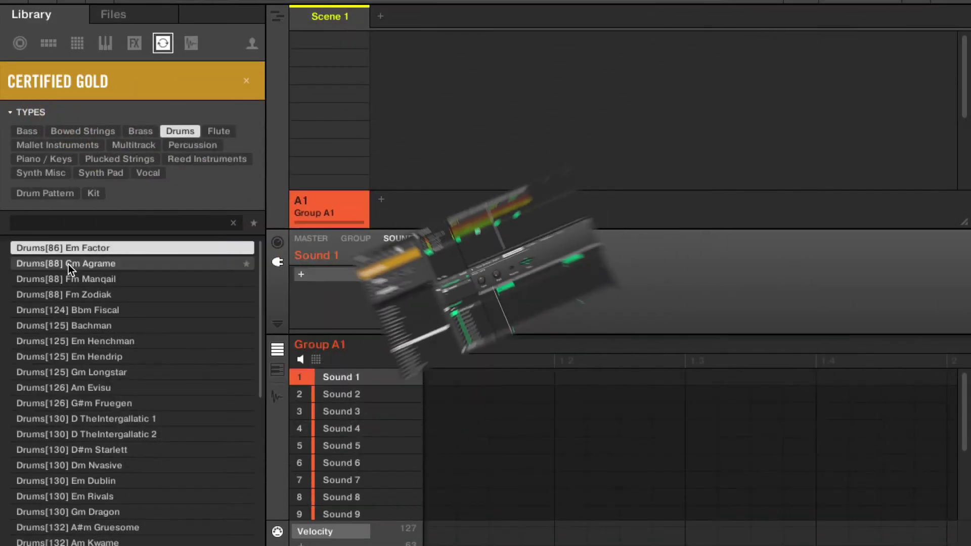
- Preview the drum loops Drums[88] Cm Agrame and Drums[86] Em Factor, and look through the rest of the drum loops
{"action": "left_click", "coordinate": [68, 264]}
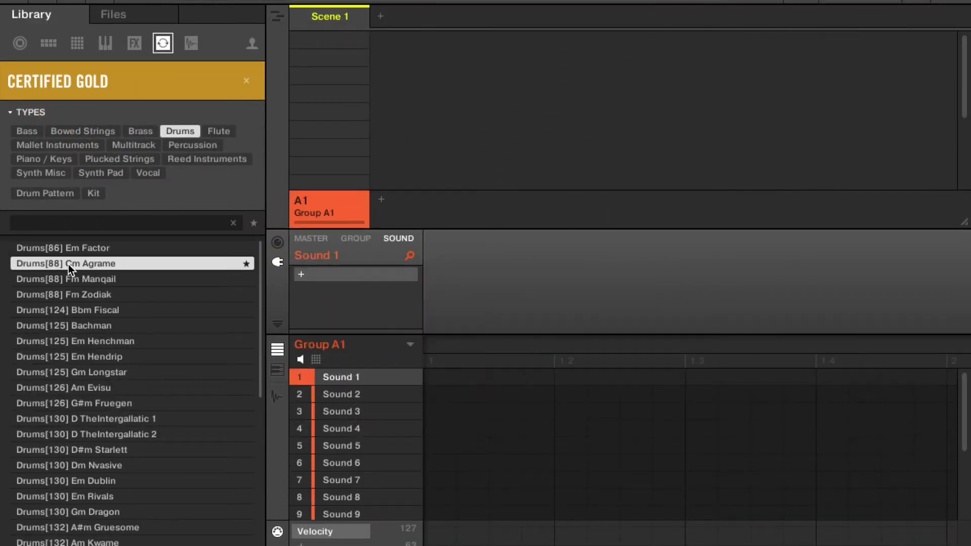
{"action": "left_click", "coordinate": [61, 251]}
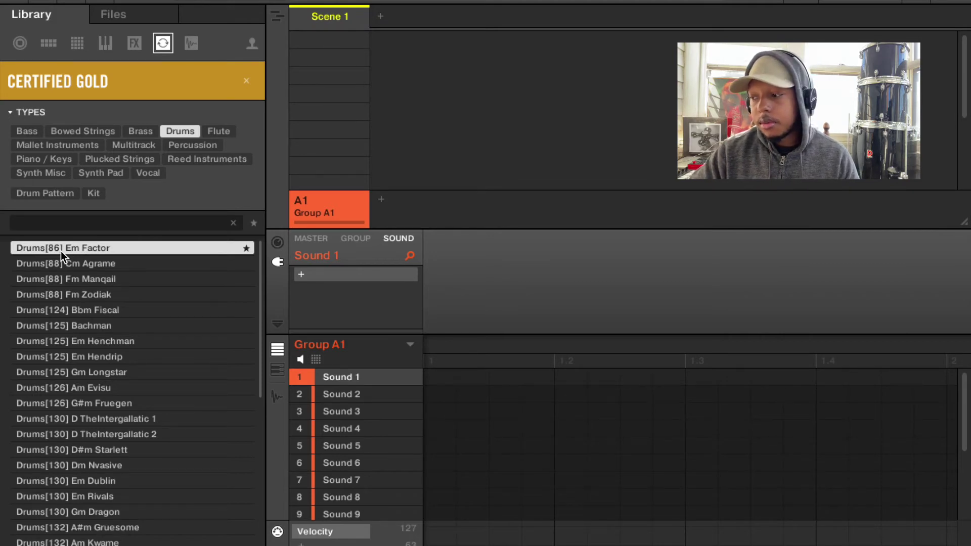
{"action": "scroll", "coordinate": [89, 445], "scroll_direction": "down", "scroll_amount": 8}
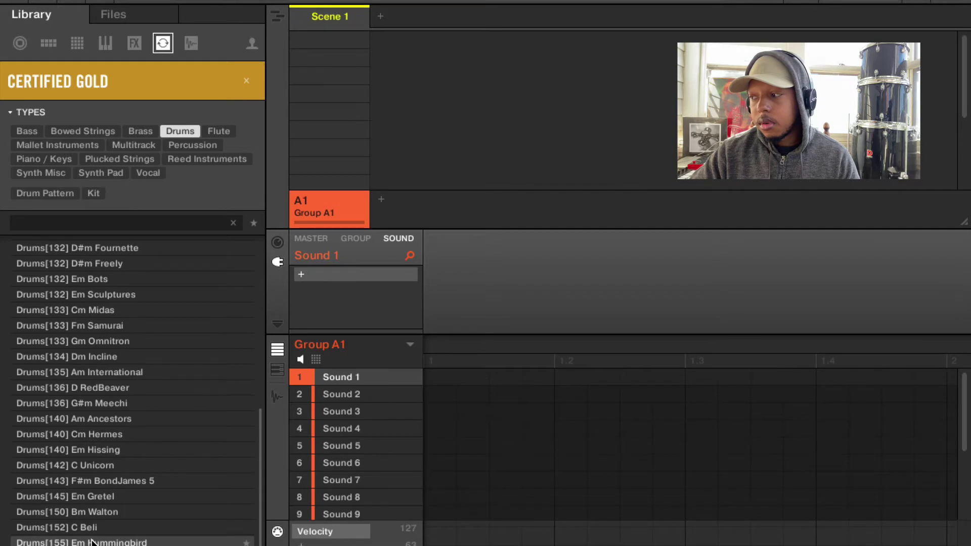
- Switch the loop filter from Drums to Piano / Keys, load Keys[88] A#m Manqail 1 into Sound 1 of Group A1 and toggle playback
{"action": "left_click", "coordinate": [172, 132]}
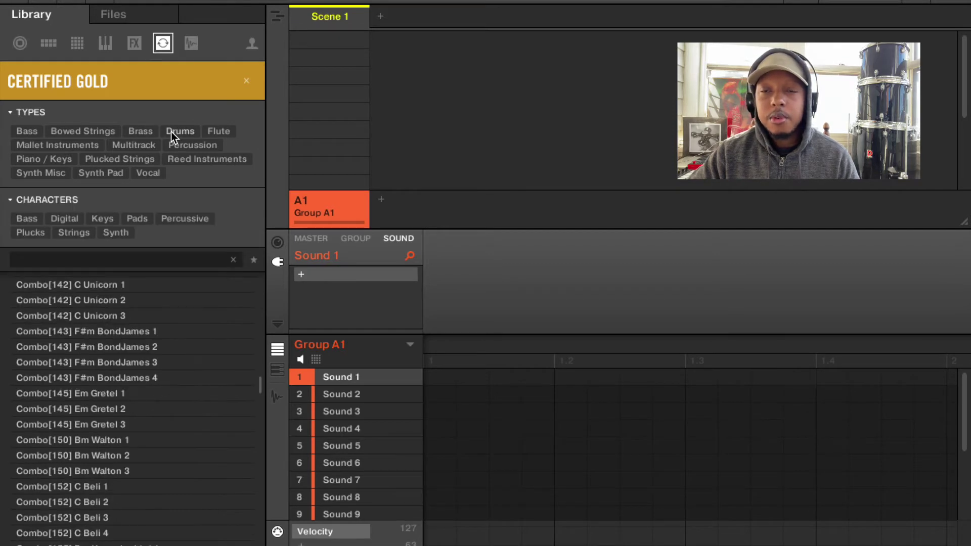
{"action": "left_click", "coordinate": [46, 159]}
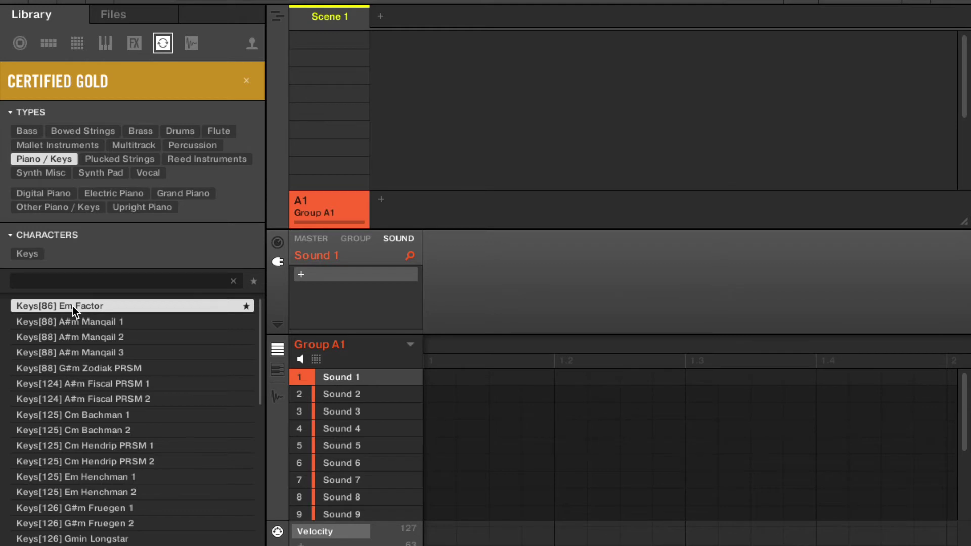
{"action": "left_click", "coordinate": [91, 325]}
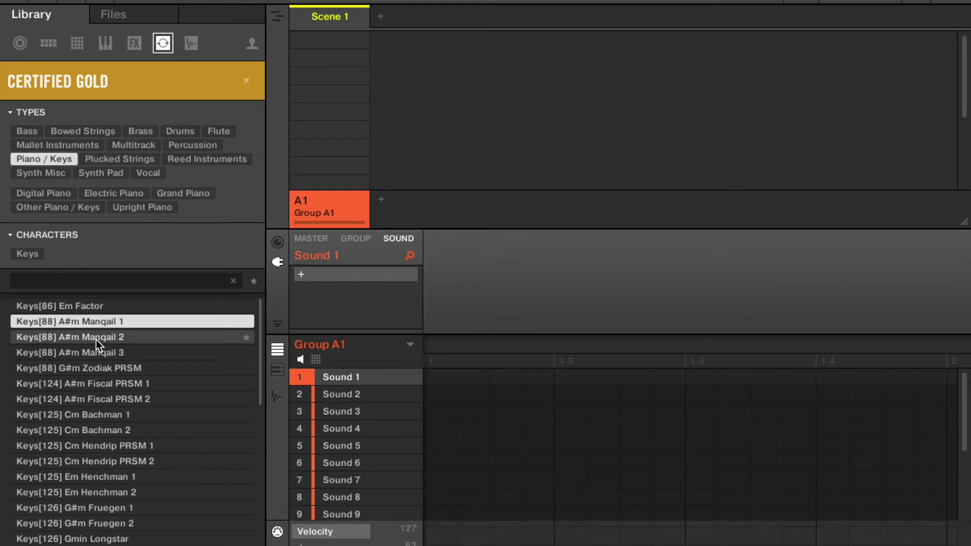
{"action": "left_click_drag", "start_coordinate": [96, 326], "coordinate": [532, 345]}
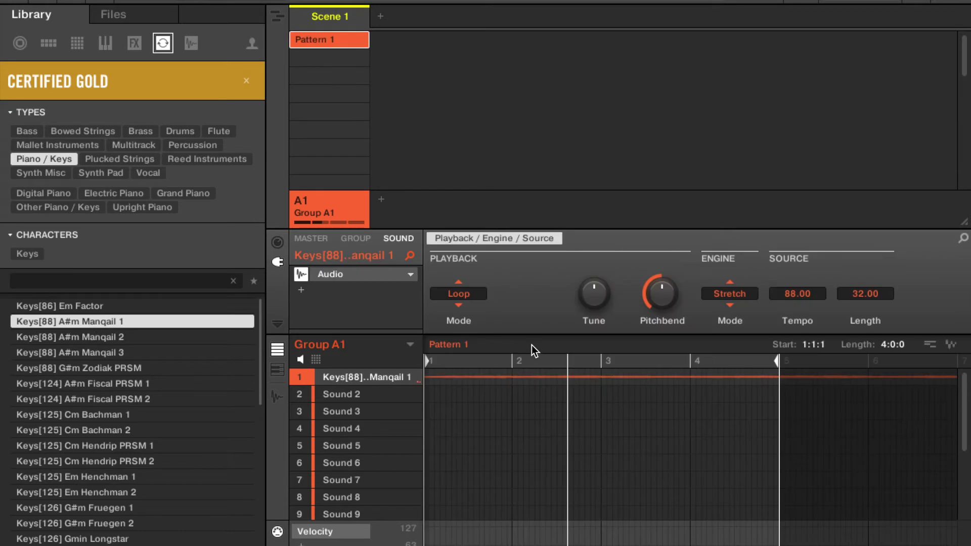
{"action": "key", "text": "space"}
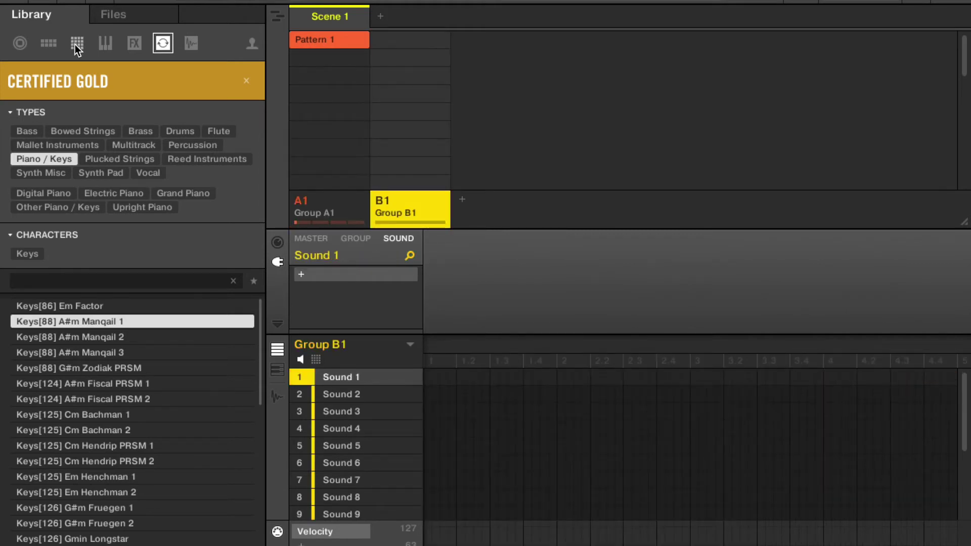
- Filter the one-shot samples to kick drums, audition the first kicks and load Kick Bachman 1 into Sound 1 of Group B1
{"action": "left_click", "coordinate": [191, 43]}
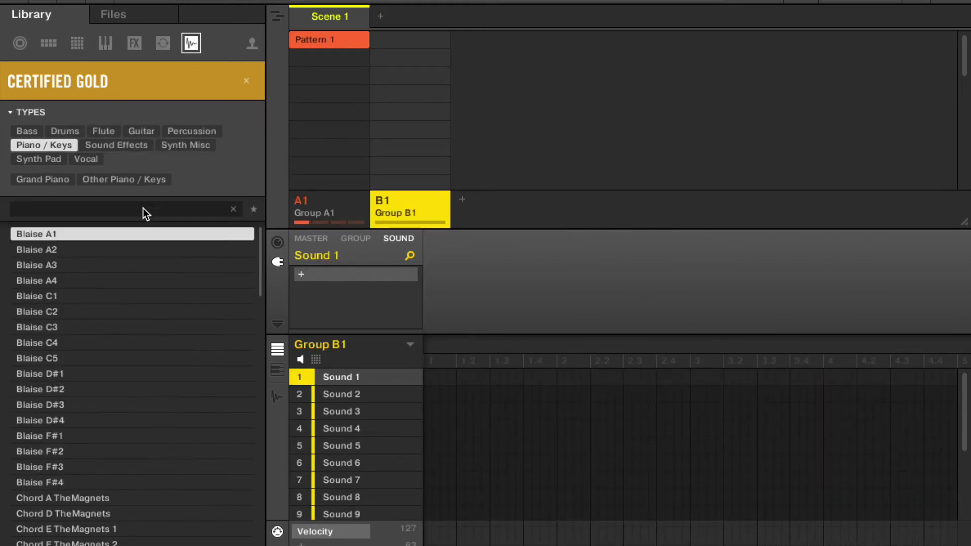
{"action": "left_click", "coordinate": [64, 133]}
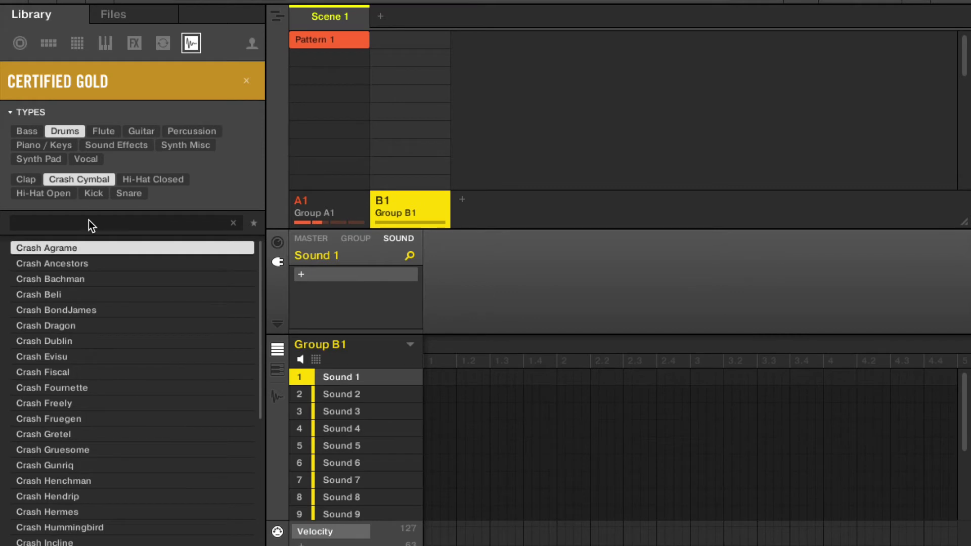
{"action": "left_click", "coordinate": [86, 194]}
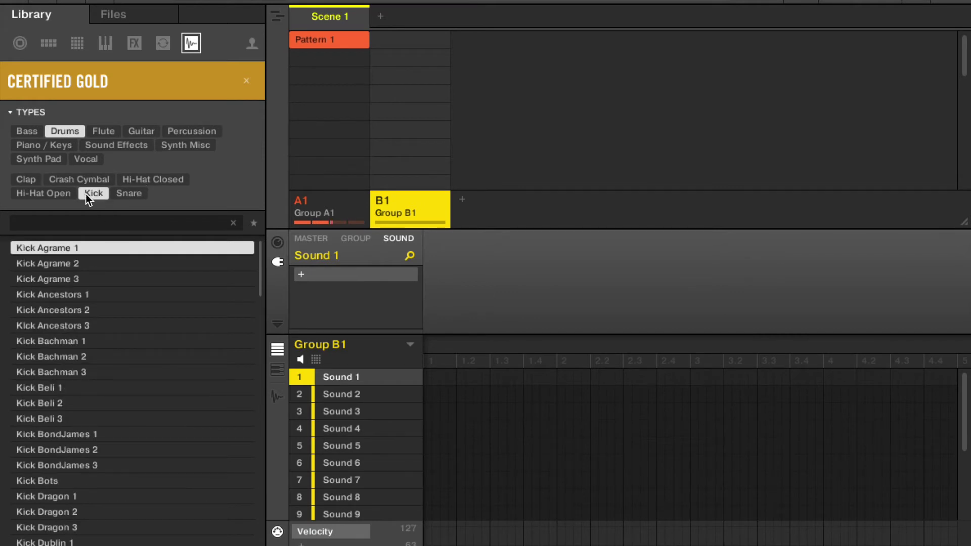
{"action": "left_click", "coordinate": [54, 263]}
{"action": "left_click", "coordinate": [59, 280]}
{"action": "left_click", "coordinate": [59, 294]}
{"action": "left_click", "coordinate": [50, 279]}
{"action": "left_click", "coordinate": [58, 309]}
{"action": "left_click", "coordinate": [60, 325]}
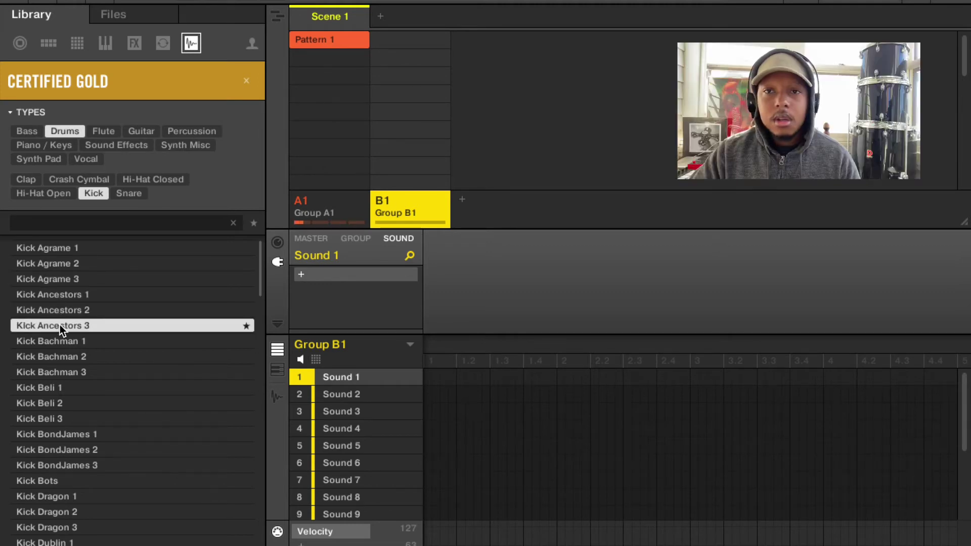
{"action": "left_click", "coordinate": [60, 341]}
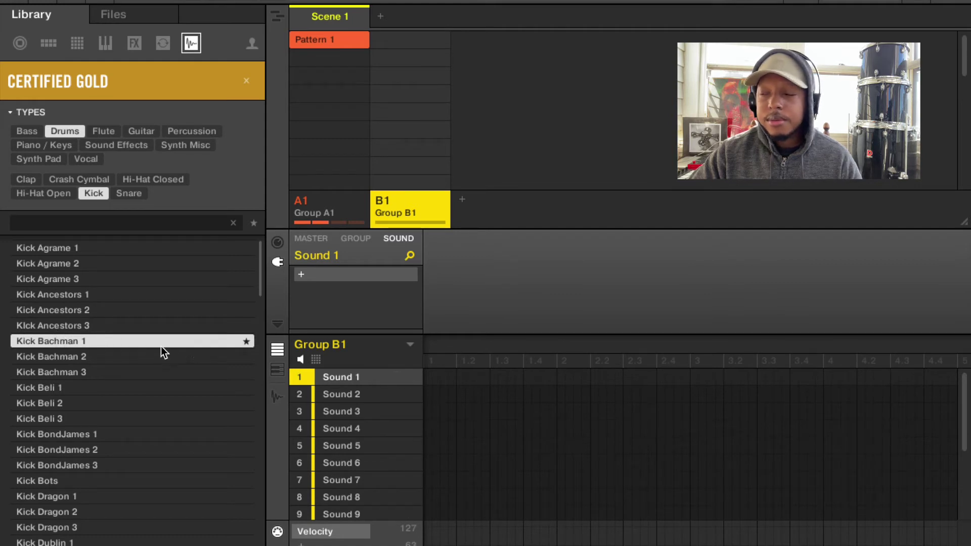
{"action": "double_click", "coordinate": [67, 341]}
- Filter the samples to snares, audition the first few and choose Snare Ancestors for Sound 2 of Group B1
{"action": "left_click", "coordinate": [356, 394]}
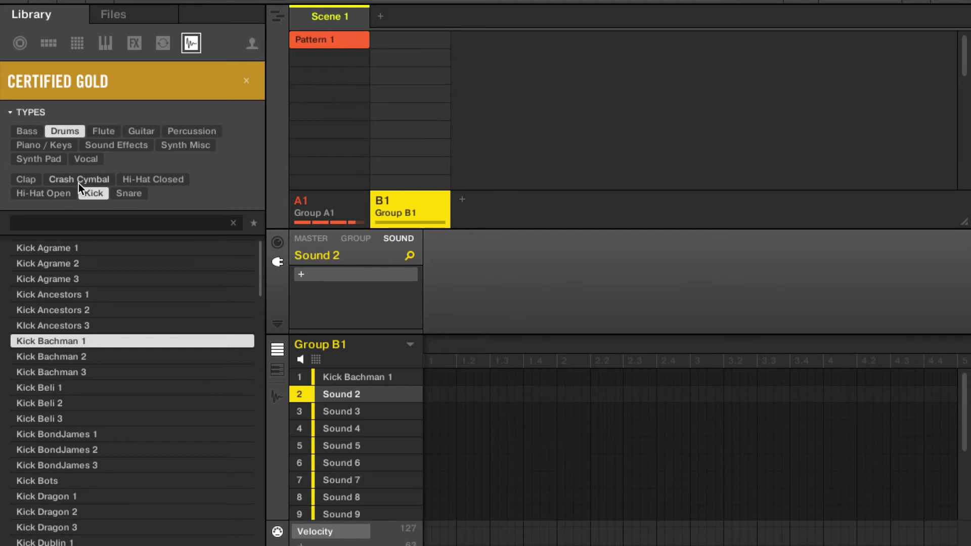
{"action": "left_click", "coordinate": [129, 194]}
{"action": "left_click", "coordinate": [35, 267]}
{"action": "left_click", "coordinate": [37, 251]}
{"action": "key", "text": "Down"}
{"action": "key", "text": "Down"}
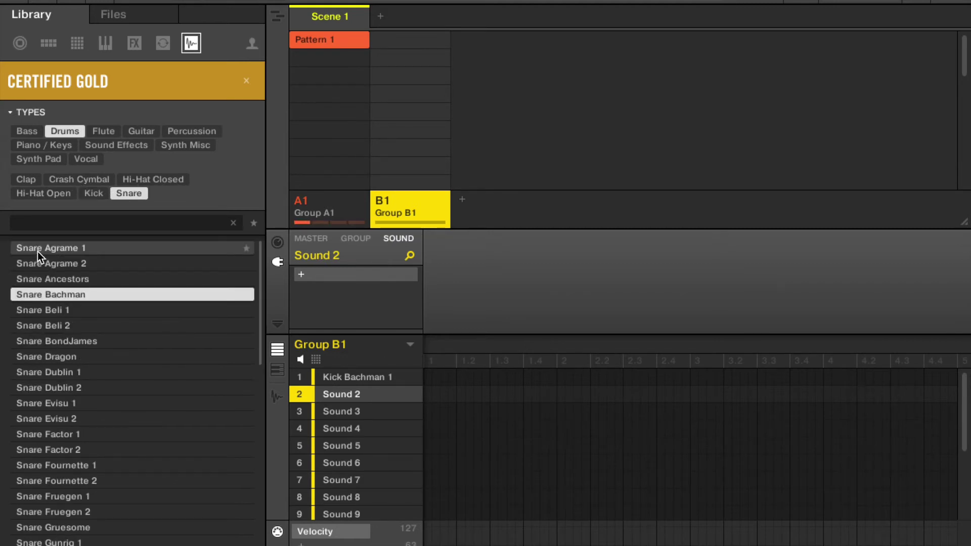
{"action": "key", "text": "Up"}
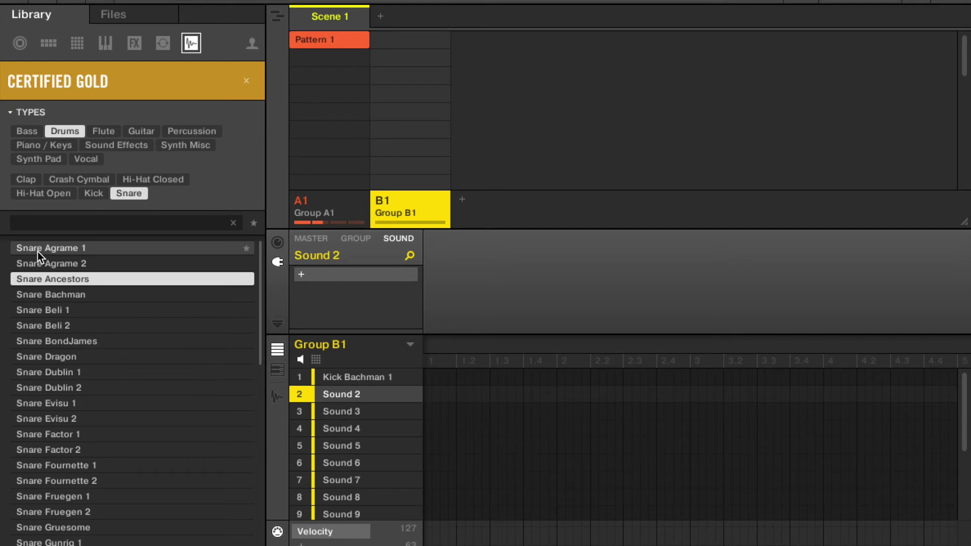
{"action": "key", "text": "Down"}
{"action": "key", "text": "Up"}
{"action": "key", "text": "Down"}
{"action": "key", "text": "Up"}
{"action": "key", "text": "Up"}
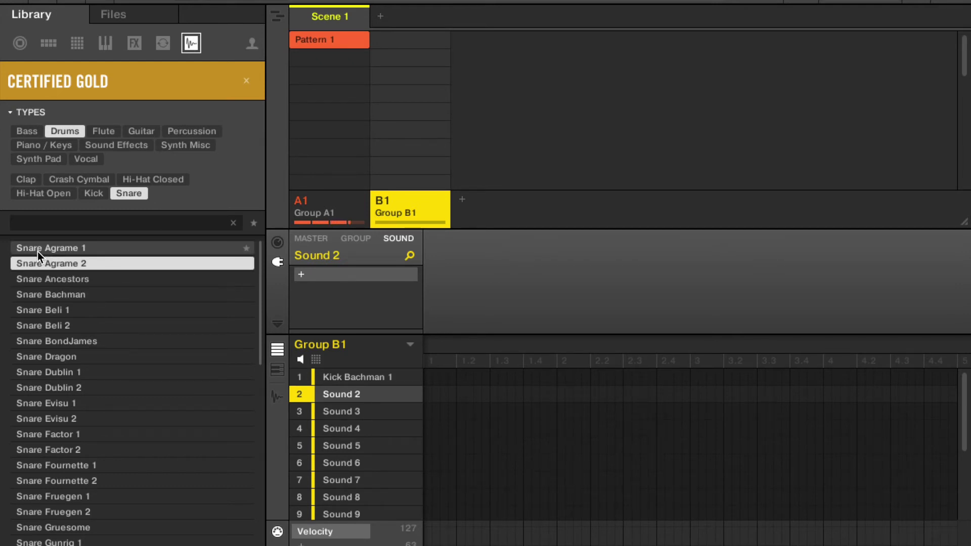
{"action": "key", "text": "Down"}
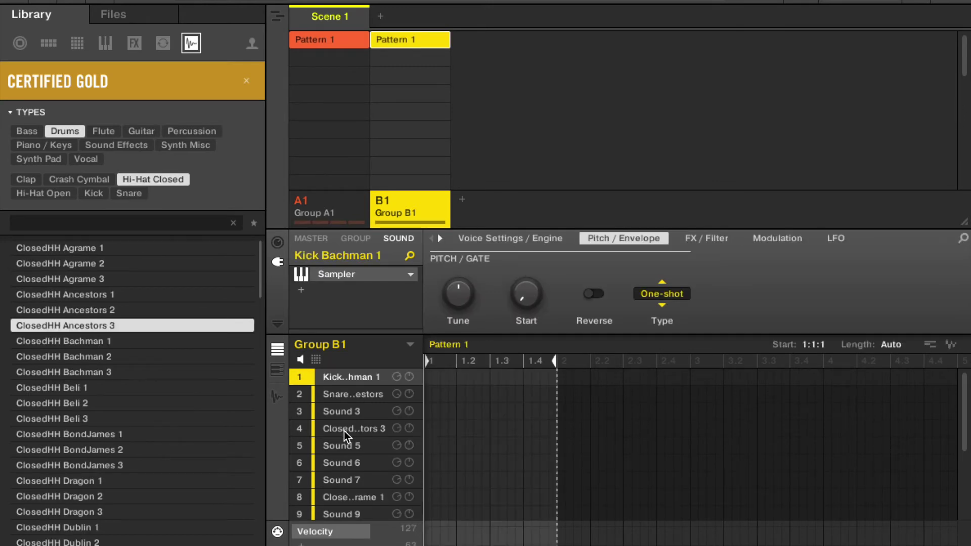
- Record a two-bar kick and snare pattern in Group B1, then select the closed hi-hat in Sound 4
{"action": "key", "text": "space"}
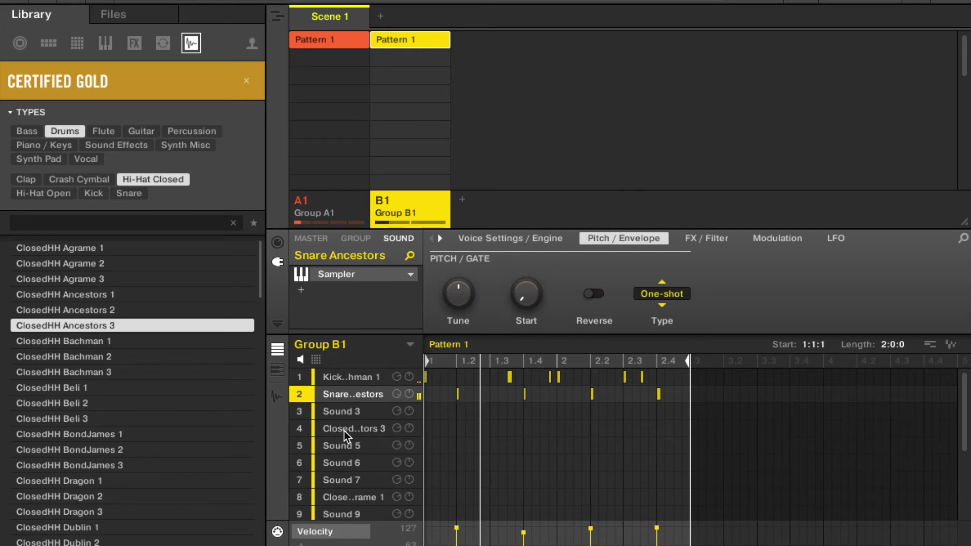
{"action": "left_click", "coordinate": [344, 431]}
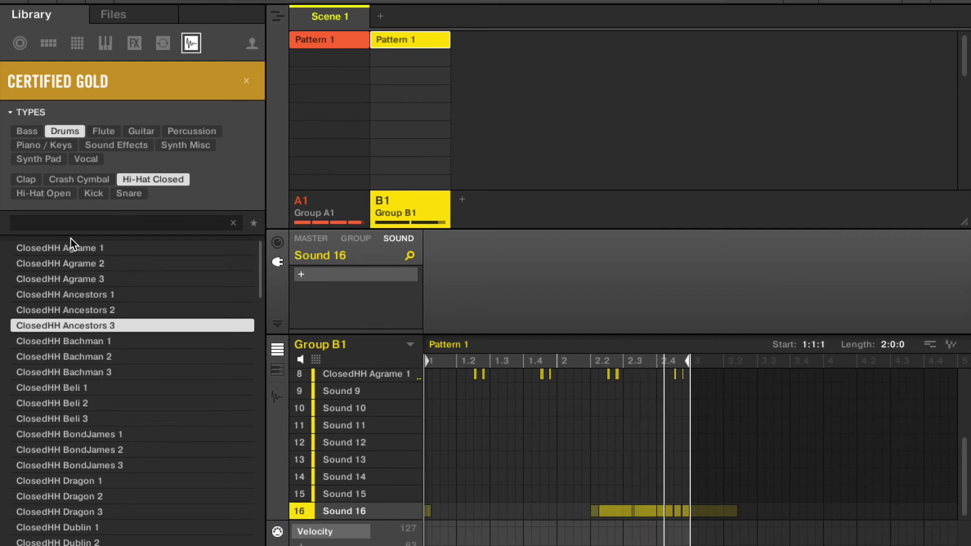
- Filter the samples to kicks, audition those from Kick Zodiak 2 back to Kick Unicorn 3 and load Kick Unicorn 3 into Sound 5
{"action": "left_click", "coordinate": [71, 133]}
{"action": "left_click", "coordinate": [98, 193]}
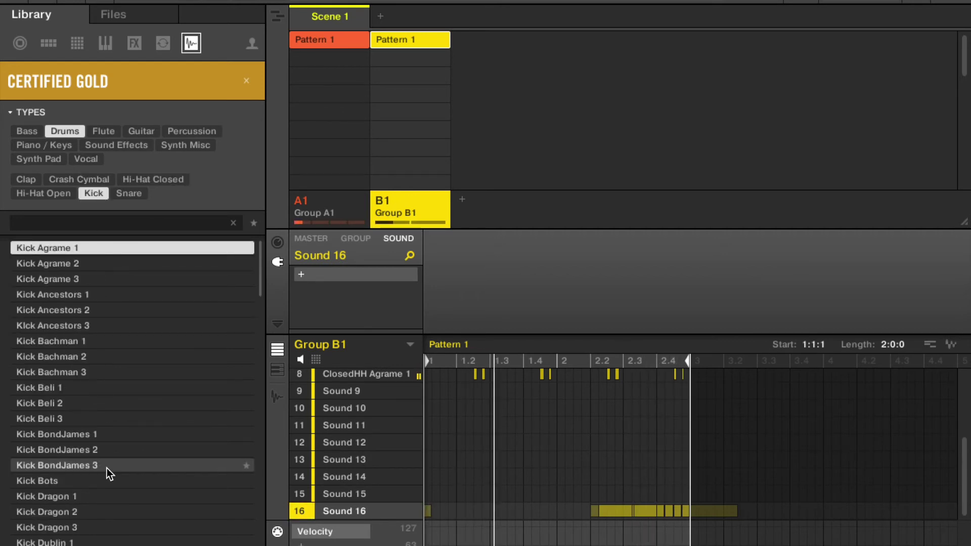
{"action": "scroll", "coordinate": [108, 468], "scroll_direction": "down", "scroll_amount": 15}
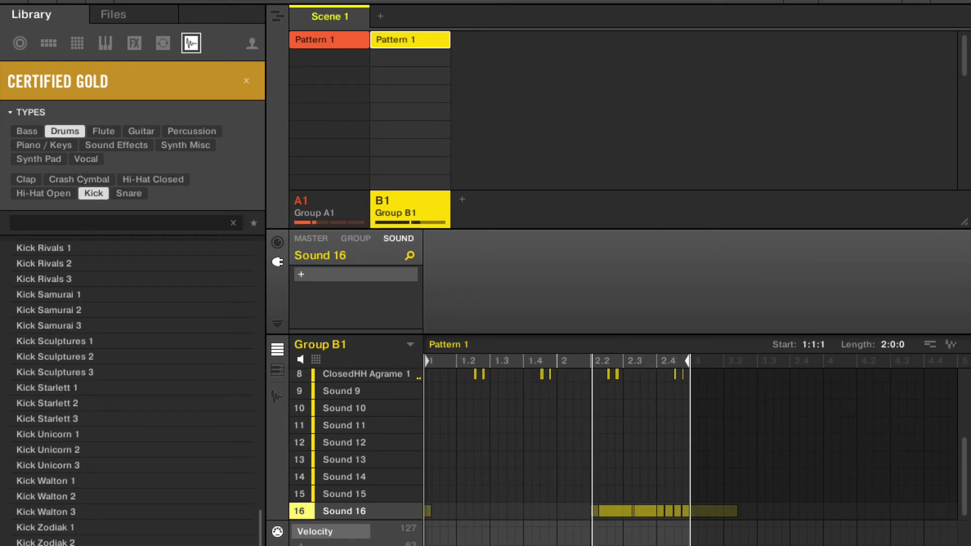
{"action": "left_click", "coordinate": [107, 543]}
{"action": "key", "text": "Down"}
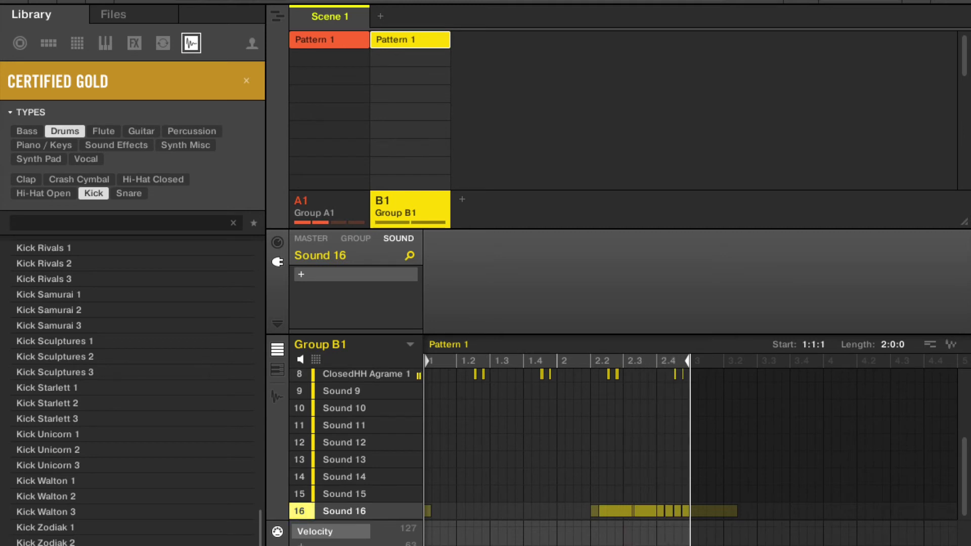
{"action": "key", "text": "Up"}
{"action": "key", "text": "Up"}
{"action": "key", "text": "Up"}
{"action": "key", "text": "Up"}
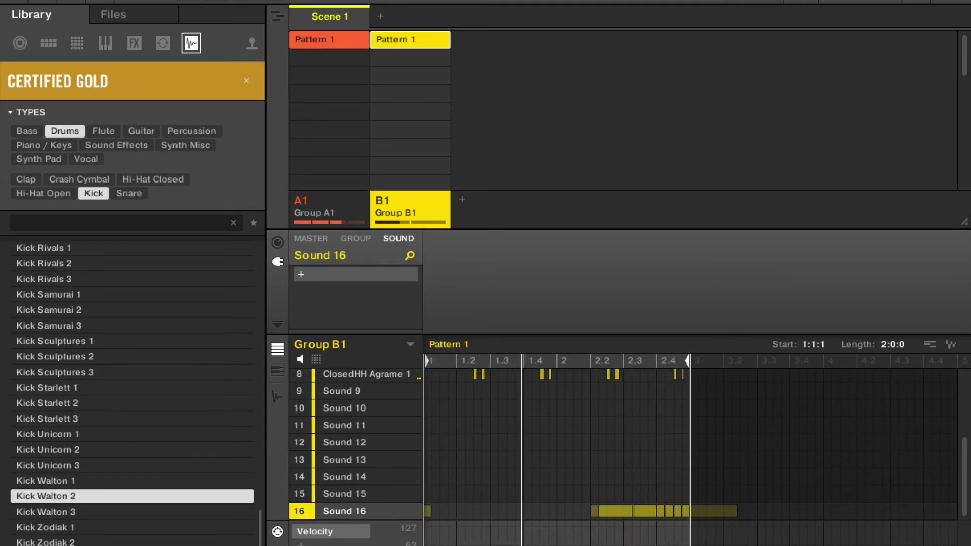
{"action": "key", "text": "Down"}
{"action": "key", "text": "Up"}
{"action": "key", "text": "Up"}
{"action": "key", "text": "Up"}
{"action": "key", "text": "Up"}
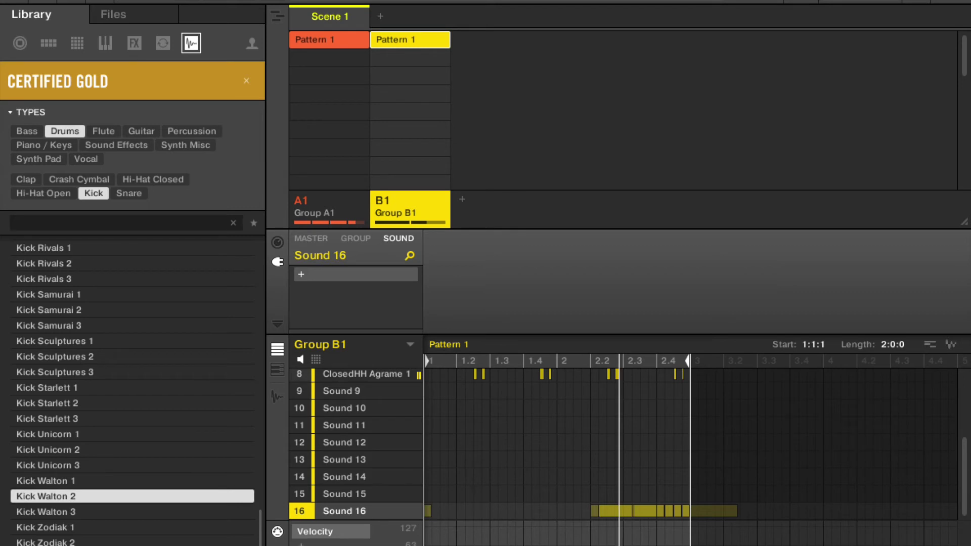
{"action": "key", "text": "Down"}
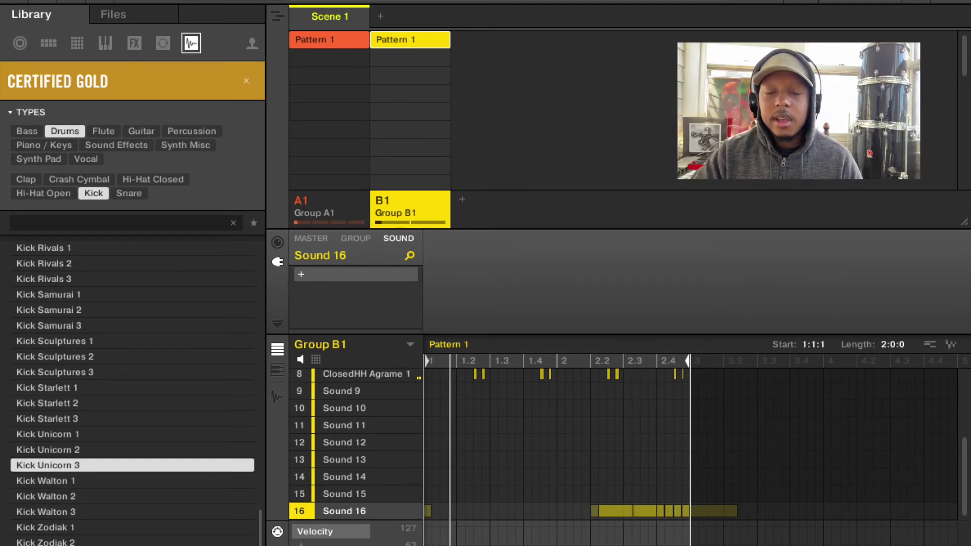
{"action": "key", "text": "Up"}
{"action": "key", "text": "Down"}
{"action": "key", "text": "Up"}
{"action": "key", "text": "Down"}
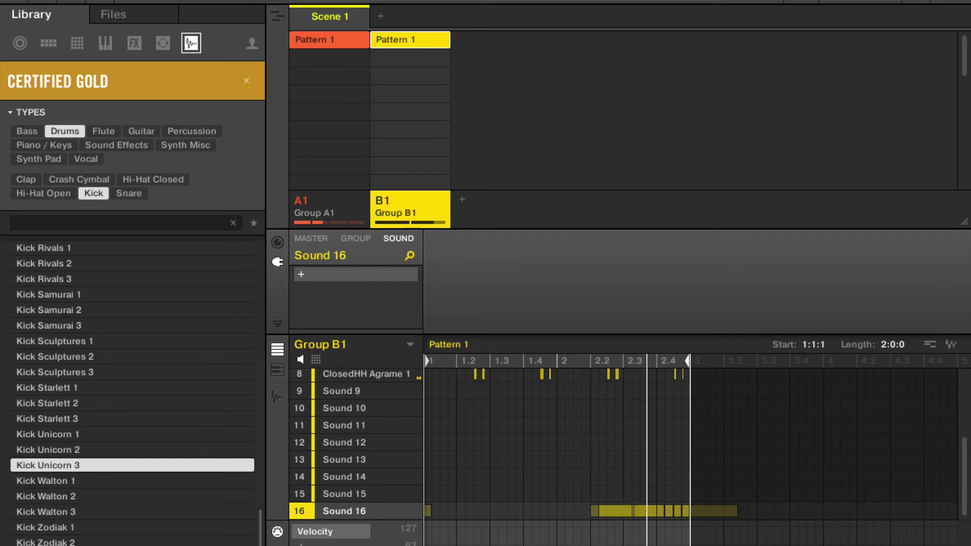
{"action": "key", "text": "c"}
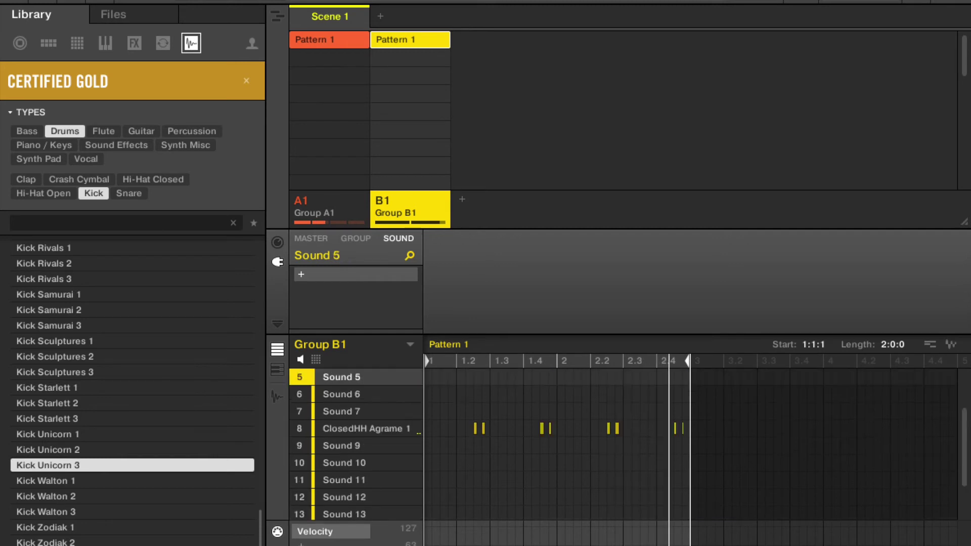
{"action": "double_click", "coordinate": [41, 466]}
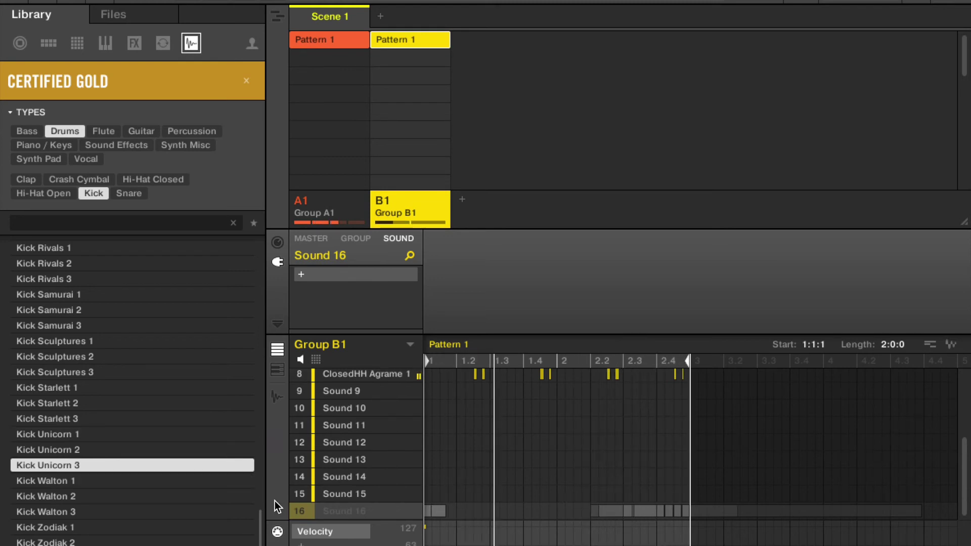
- Put Kick Agrame 3 in Sound 5 of Group B1 and select its note at the start of bar 2
{"action": "scroll", "coordinate": [330, 427], "scroll_direction": "up", "scroll_amount": 5}
{"action": "scroll", "coordinate": [331, 429], "scroll_direction": "up", "scroll_amount": 2}
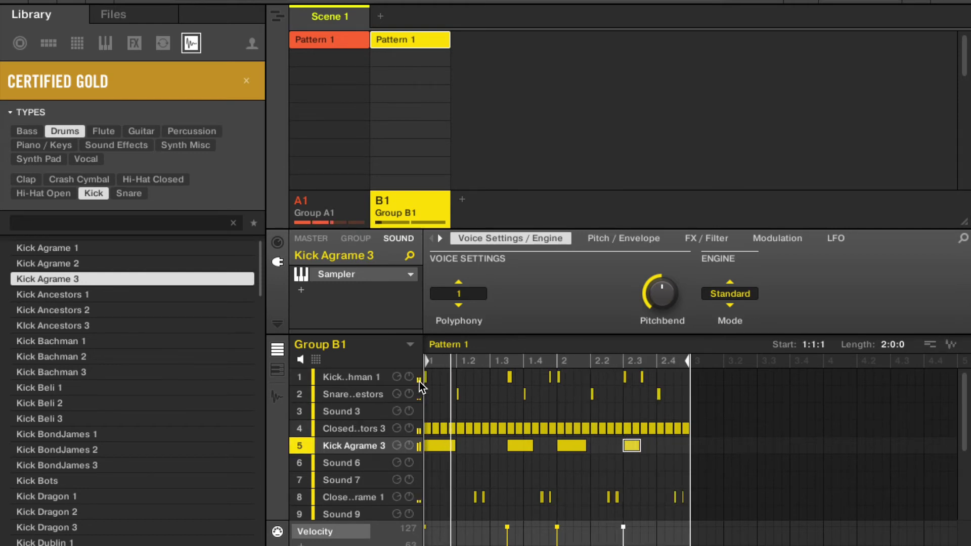
{"action": "left_click", "coordinate": [574, 447]}
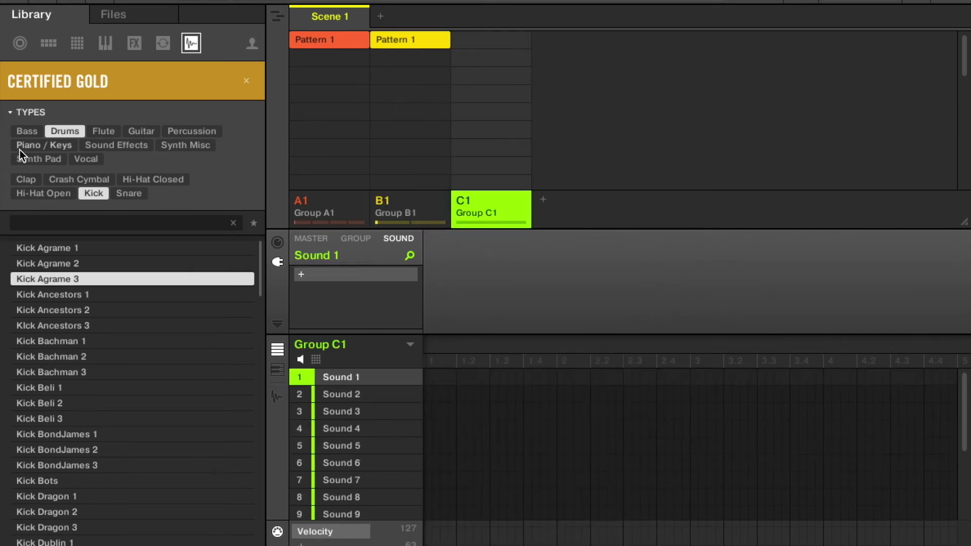
- Filter the samples to Piano / Keys and audition the Blaise one-shots from A2 through D#3 for Sound 1 of Group C1
{"action": "left_click", "coordinate": [31, 146]}
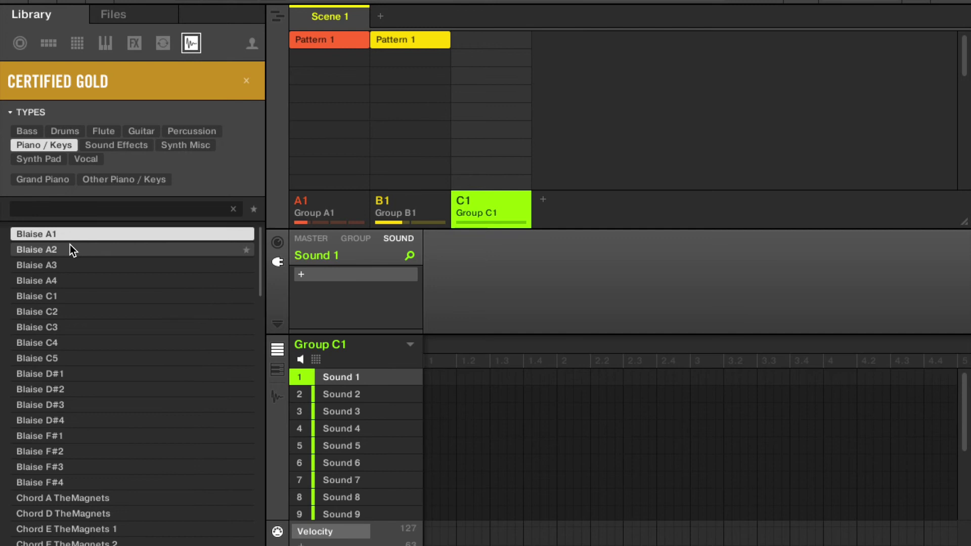
{"action": "left_click", "coordinate": [38, 251]}
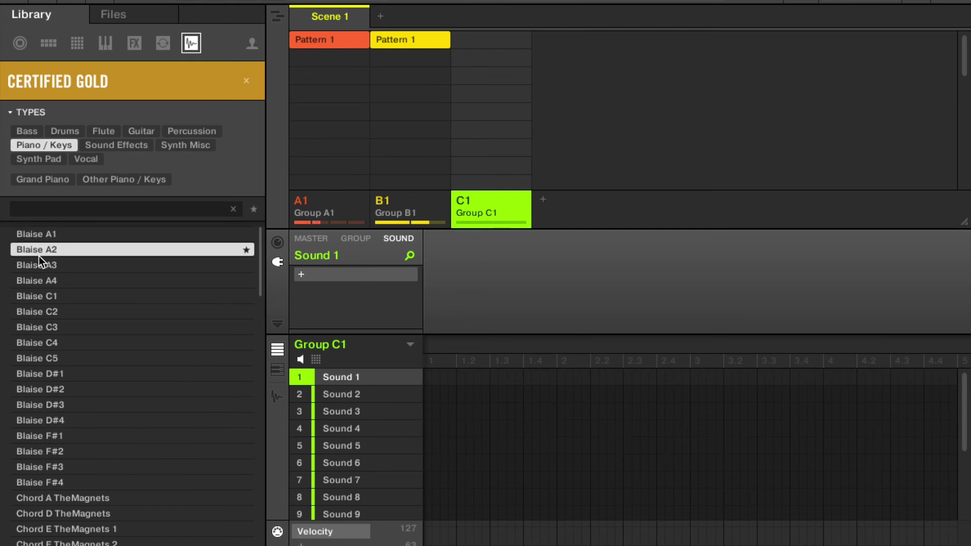
{"action": "left_click", "coordinate": [41, 266]}
{"action": "left_click", "coordinate": [43, 282]}
{"action": "left_click", "coordinate": [44, 292]}
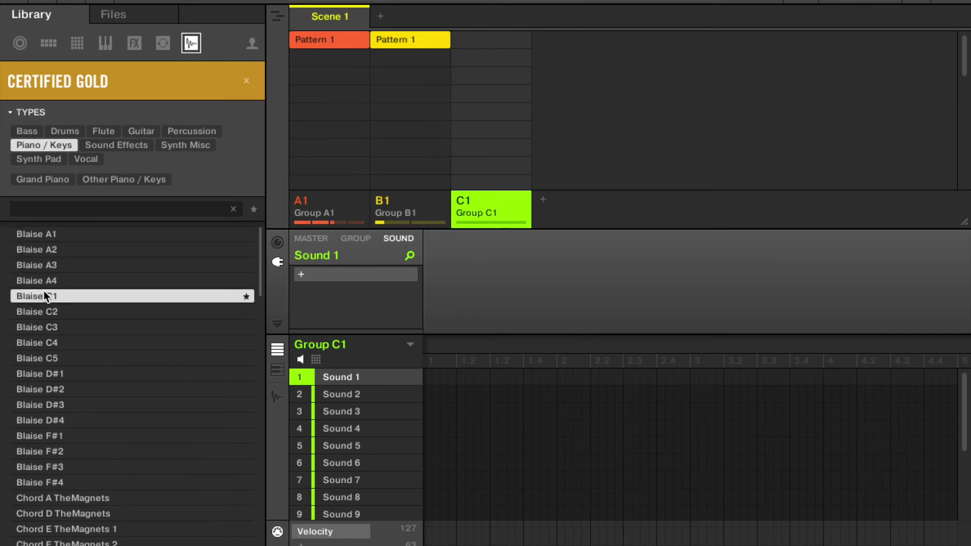
{"action": "left_click", "coordinate": [46, 314]}
{"action": "left_click", "coordinate": [50, 357]}
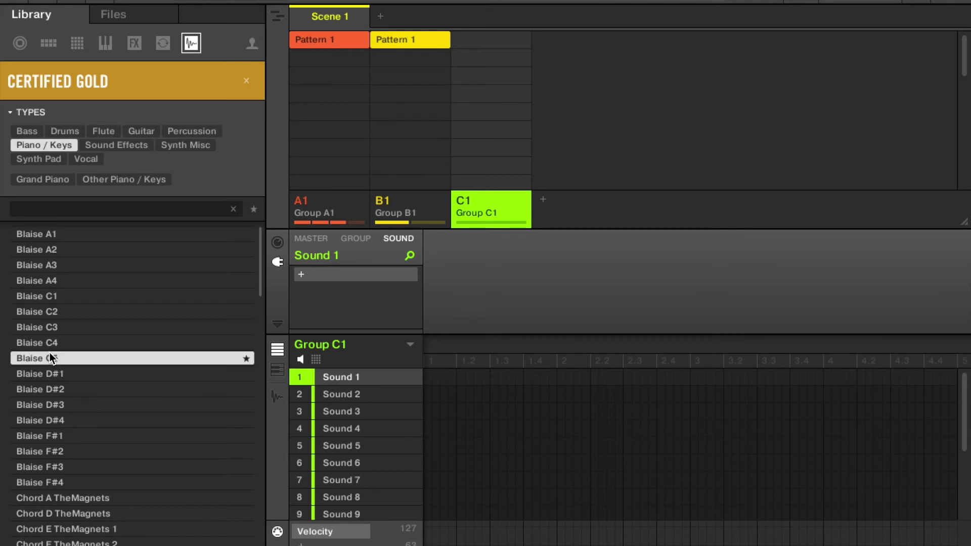
{"action": "left_click", "coordinate": [52, 375]}
{"action": "left_click", "coordinate": [56, 408]}
- Audition the Flights A2 and A3 keys samples and choose Flights A3 for Sound 1 of Group C1
{"action": "scroll", "coordinate": [55, 411], "scroll_direction": "down", "scroll_amount": 5}
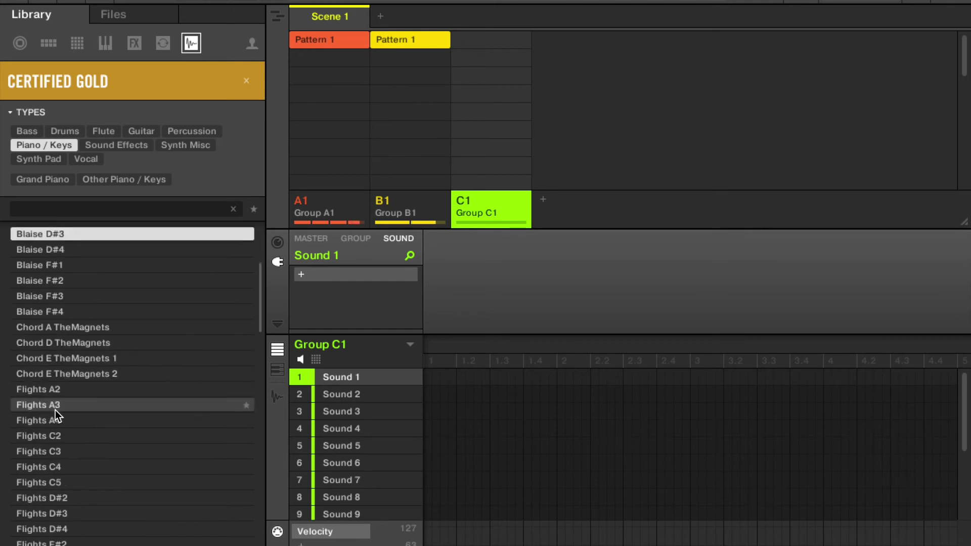
{"action": "scroll", "coordinate": [56, 411], "scroll_direction": "down", "scroll_amount": 3}
{"action": "left_click", "coordinate": [41, 280]}
{"action": "left_click", "coordinate": [37, 267]}
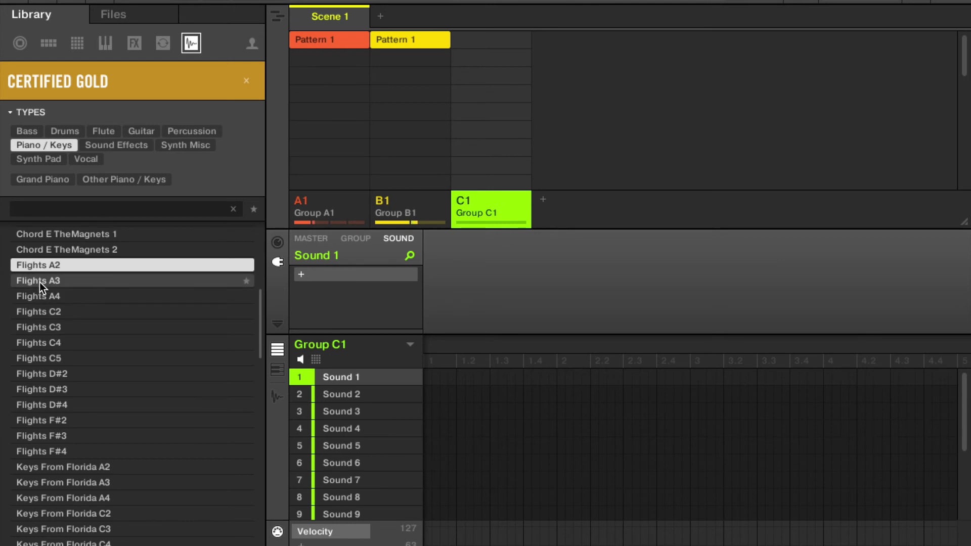
{"action": "left_click", "coordinate": [39, 282]}
{"action": "left_click", "coordinate": [39, 271]}
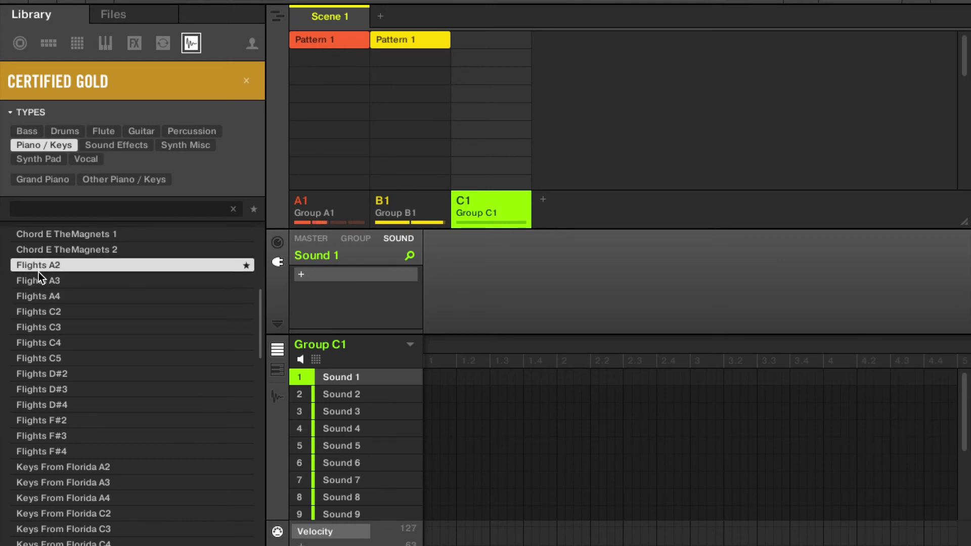
{"action": "left_click", "coordinate": [44, 287]}
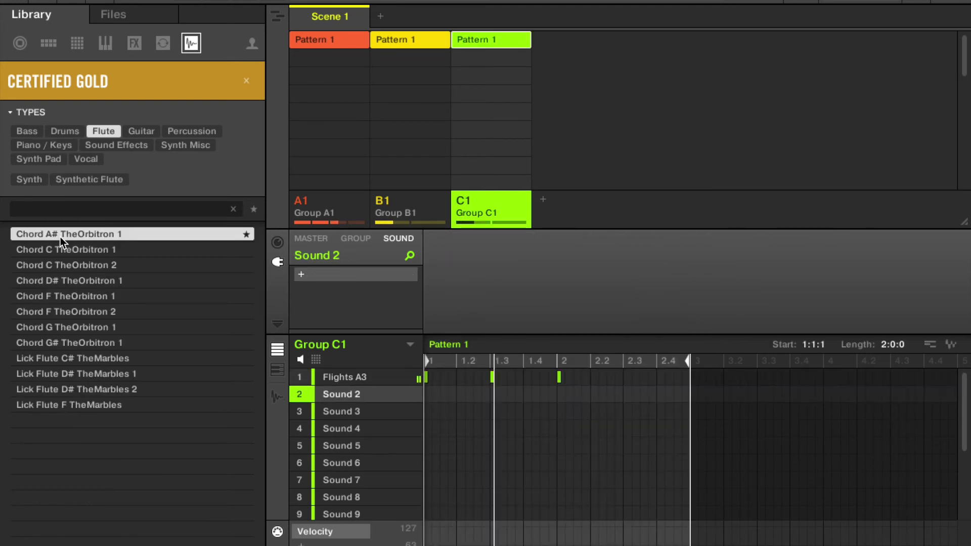
- Audition the flute sample Chord C TheOrbitron 1 and load it into Sound 2 of Group C1
{"action": "left_click", "coordinate": [73, 250]}
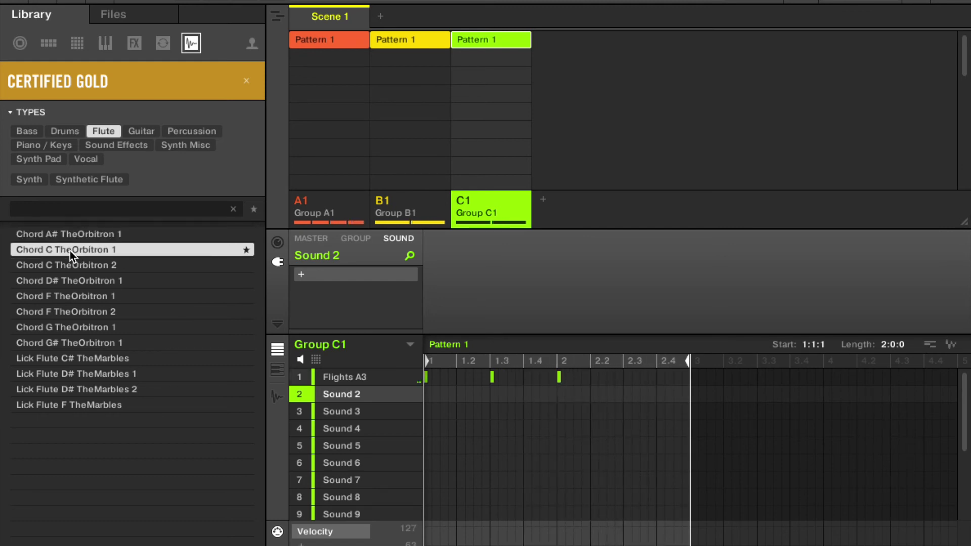
{"action": "double_click", "coordinate": [70, 251]}
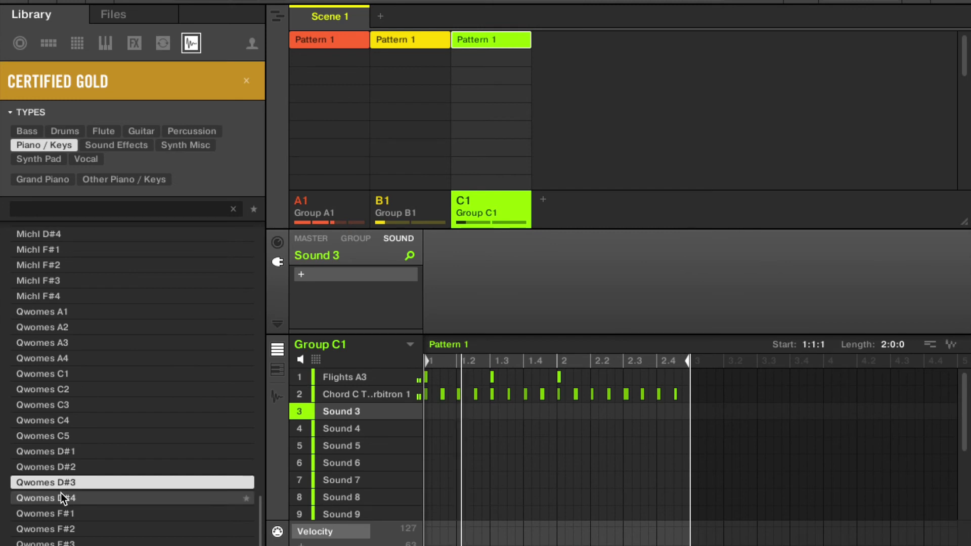
- Audition the keys samples Qwomes C2 and Qwomes C1, and load Qwomes C1 into Sound 3 of Group C1
{"action": "left_click", "coordinate": [41, 390]}
{"action": "left_click", "coordinate": [38, 375]}
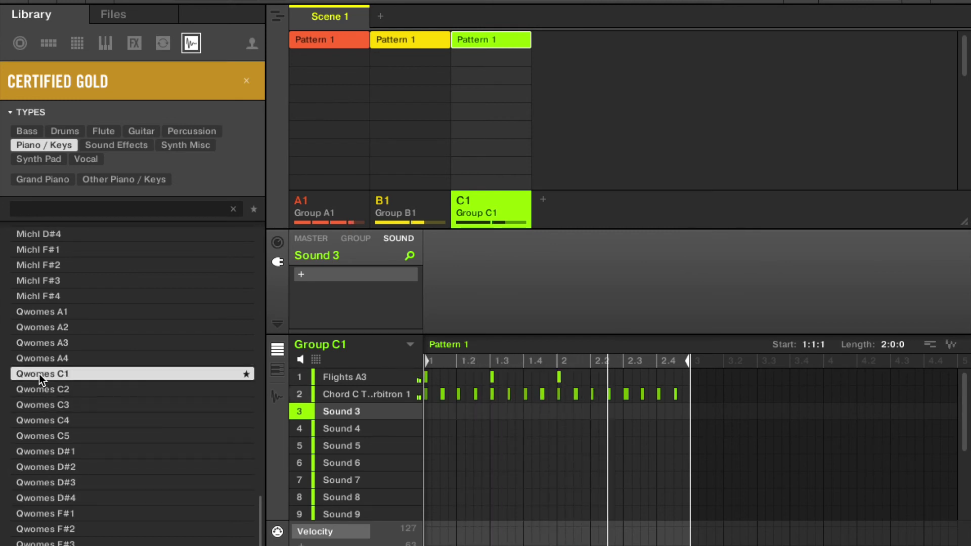
{"action": "double_click", "coordinate": [38, 374]}
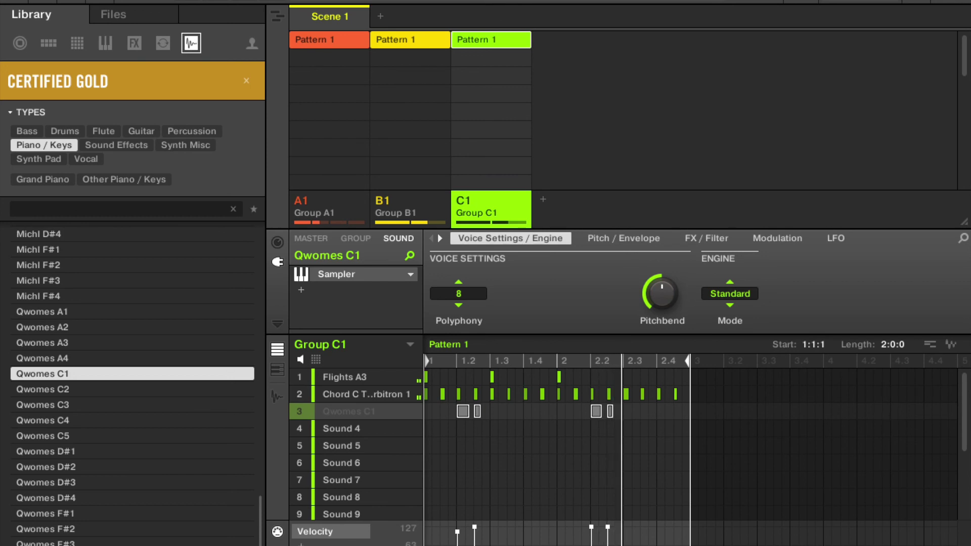
- Switch back to Group B1 and stop the playback of the beat
{"action": "left_click", "coordinate": [409, 208]}
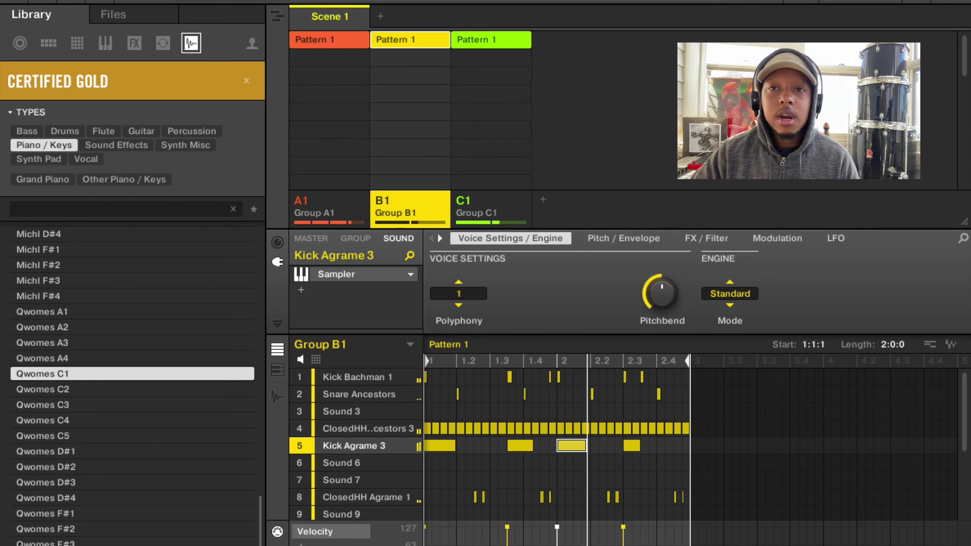
{"action": "key", "text": "space"}
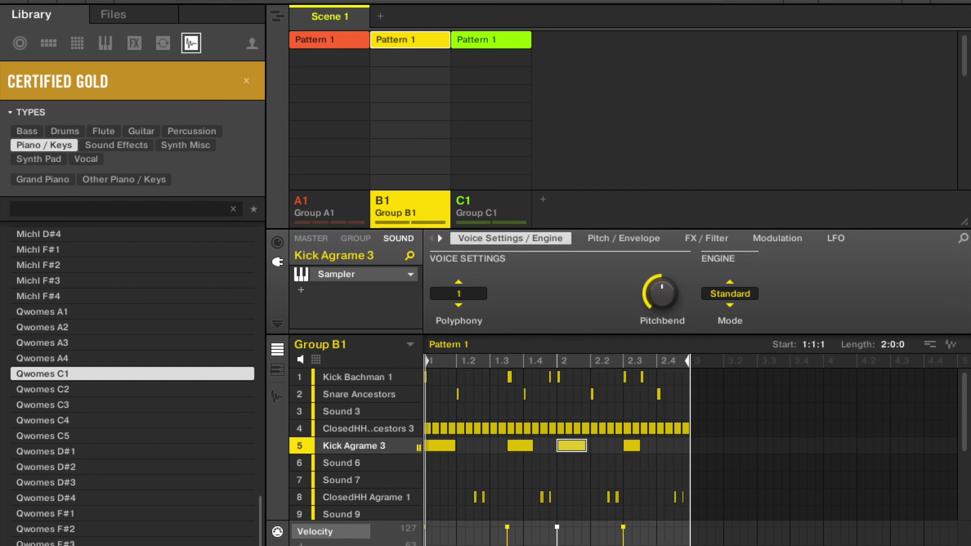